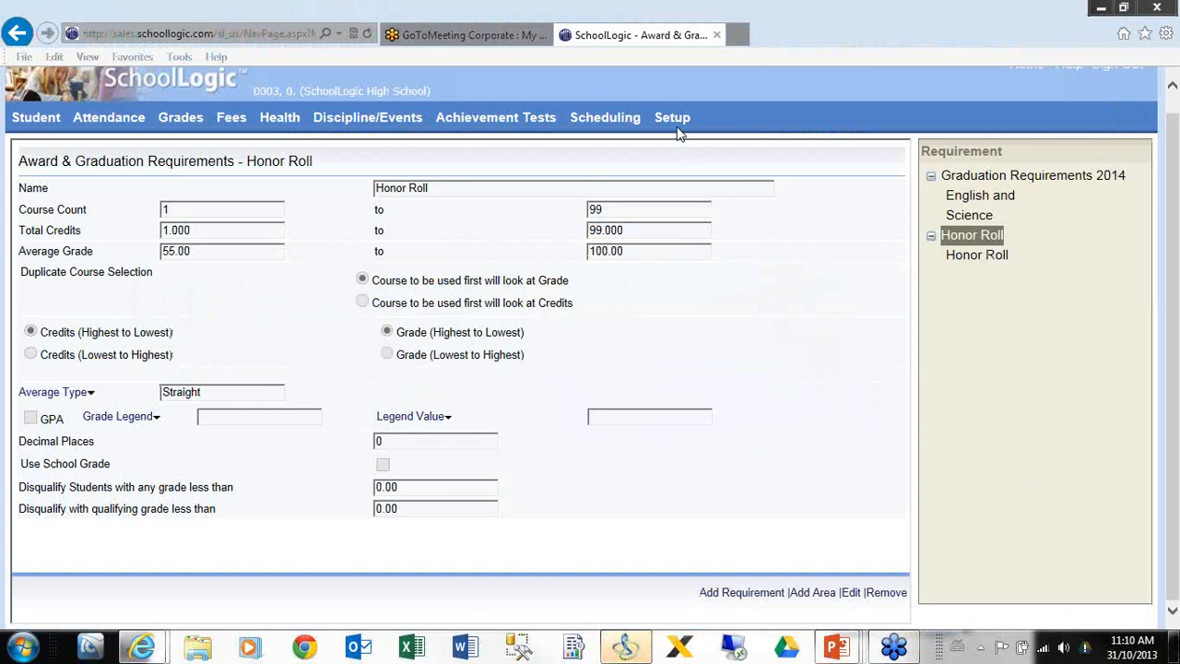
- Open the Lookup Tables setup and search the lookup tables for "course"
click(672, 118)
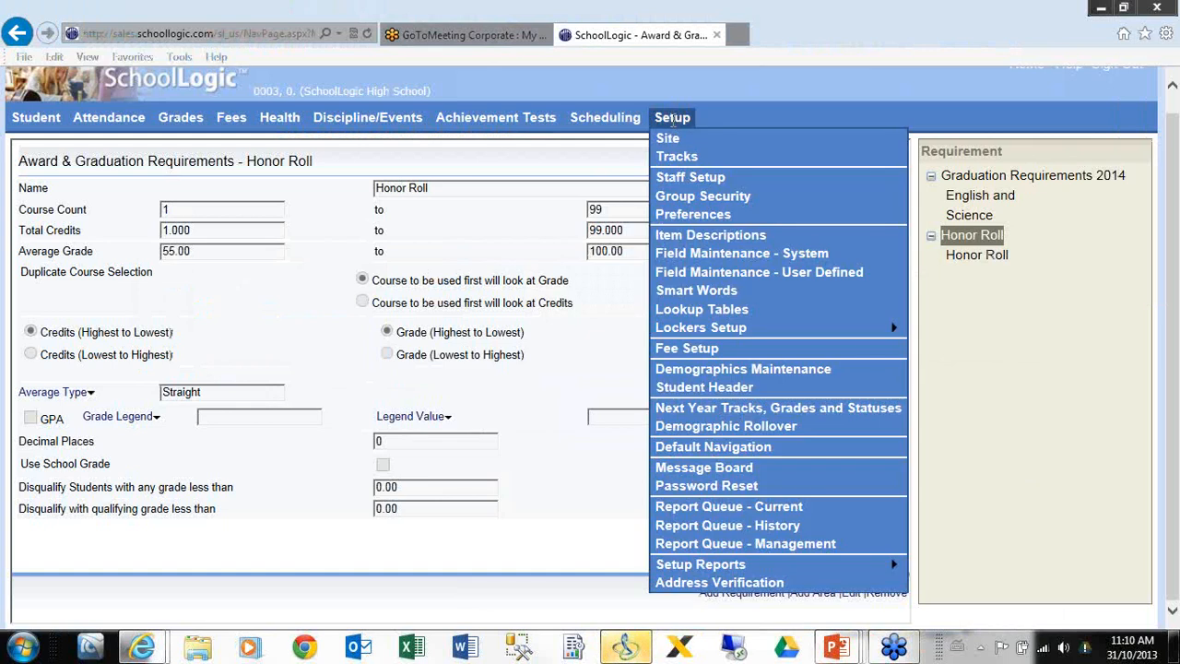
click(678, 311)
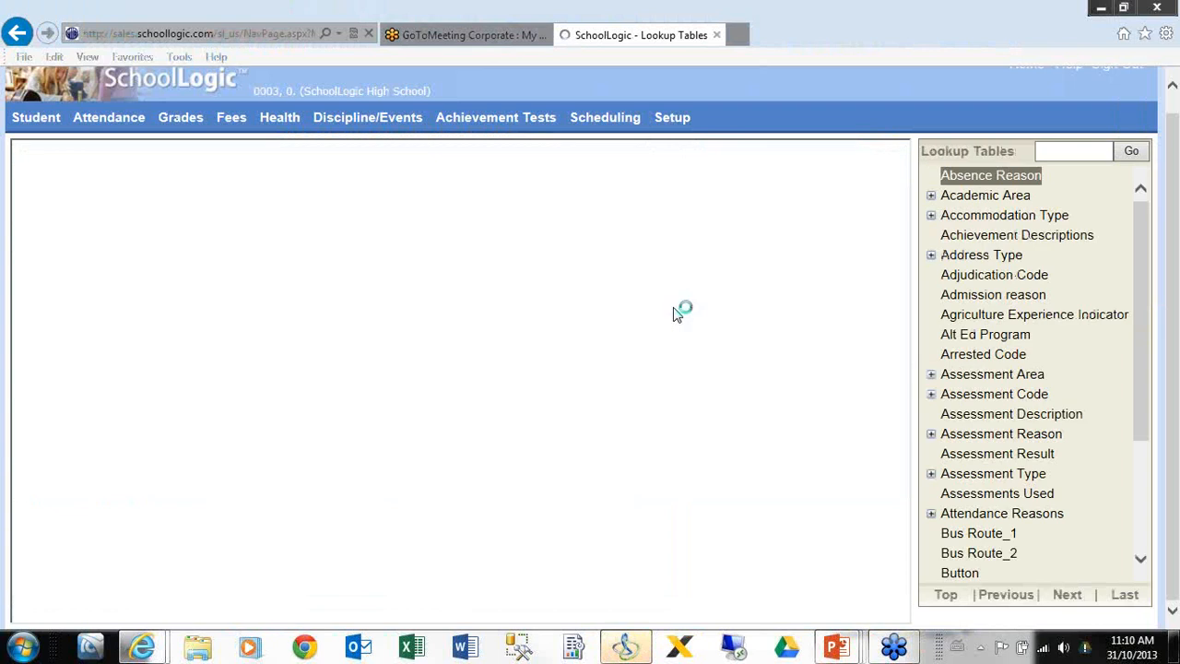
click(1073, 157)
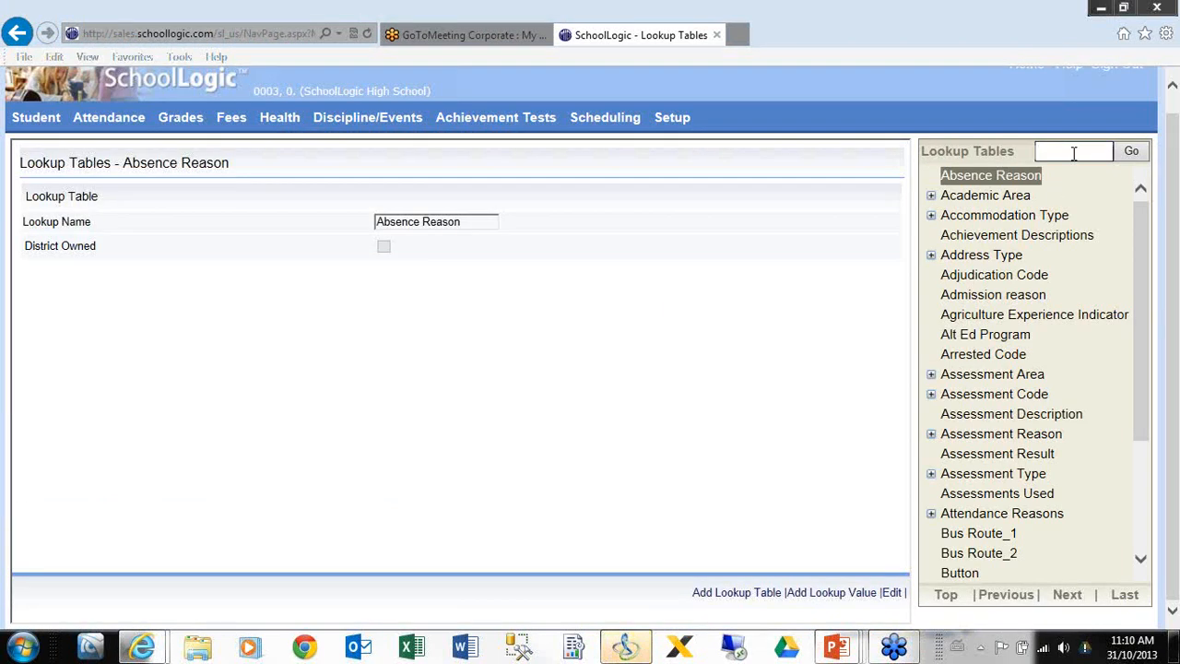
text(course)
key(Return)
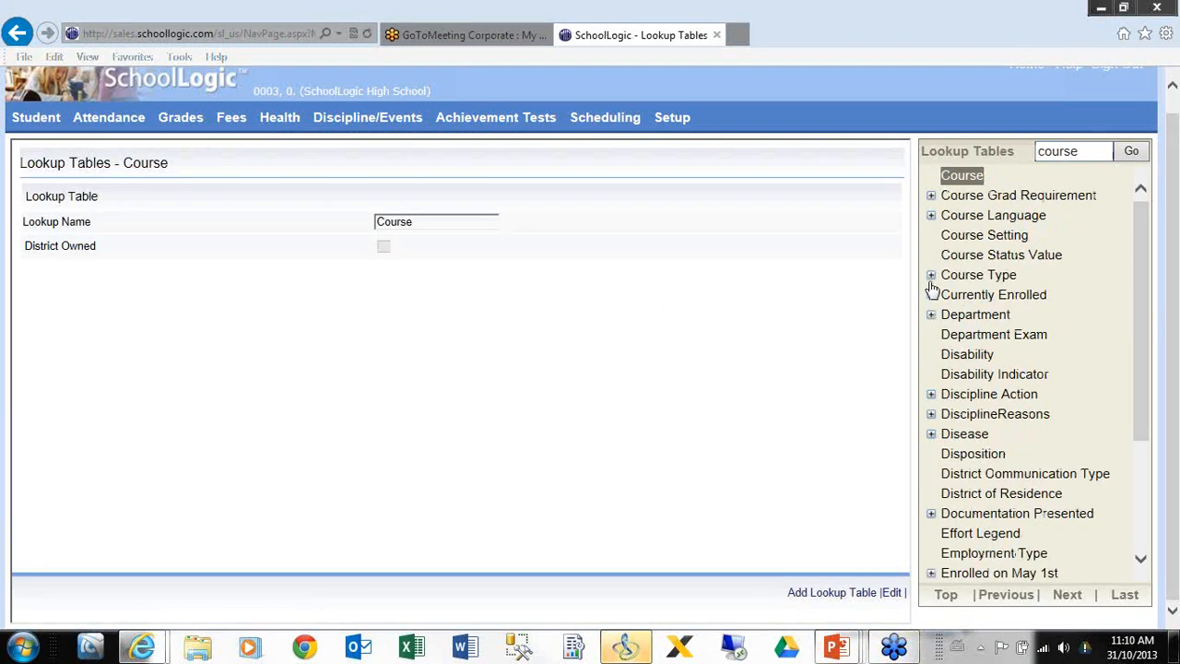
- Expand the Course Type lookup table and view its Consumer Grad (B) value
click(1015, 276)
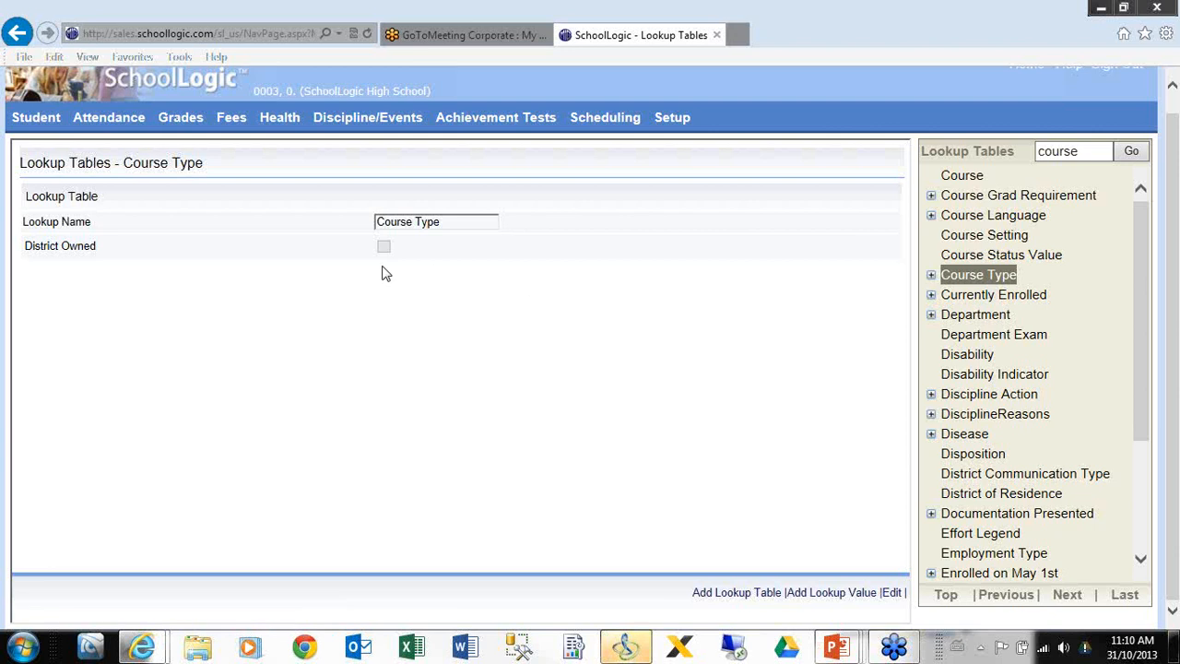
click(931, 276)
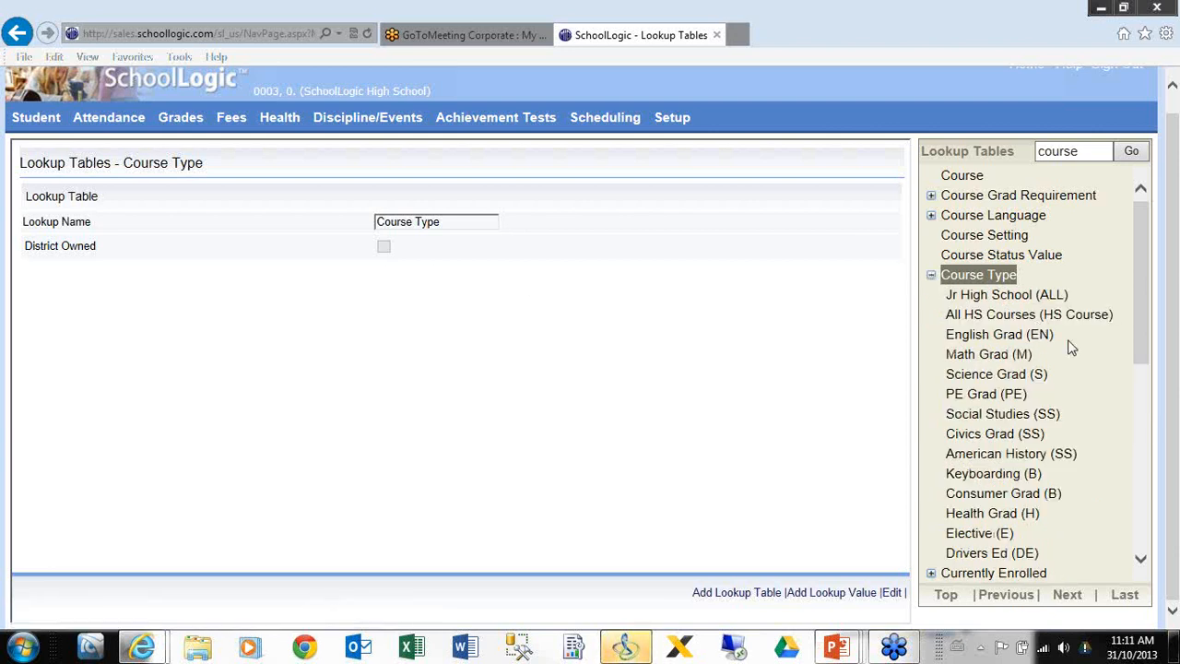
click(973, 495)
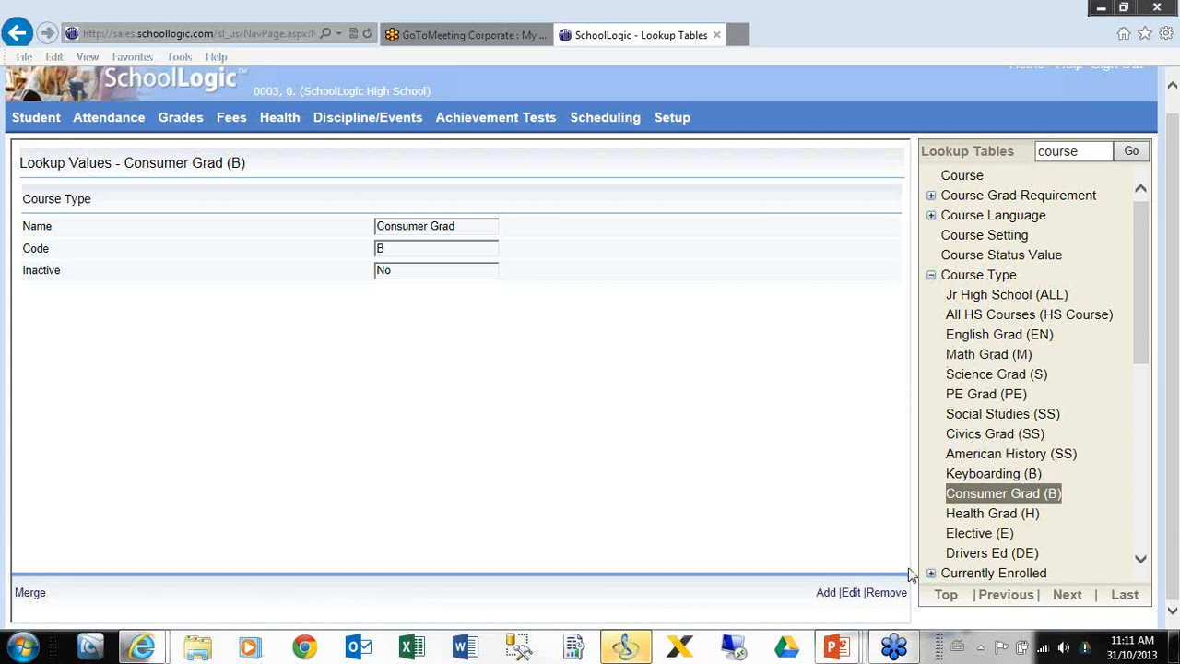
- Switch to the PowerPoint slideshow and advance past the Course Types – Lookup Table slide
key(alt+Tab)
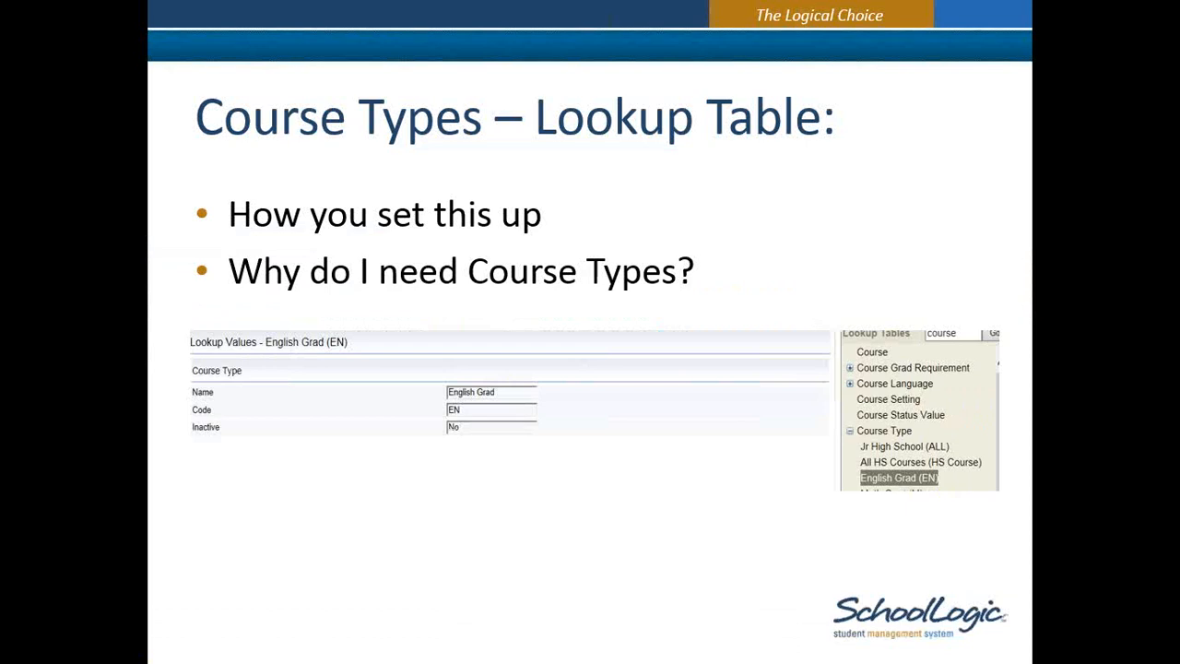
key(Right)
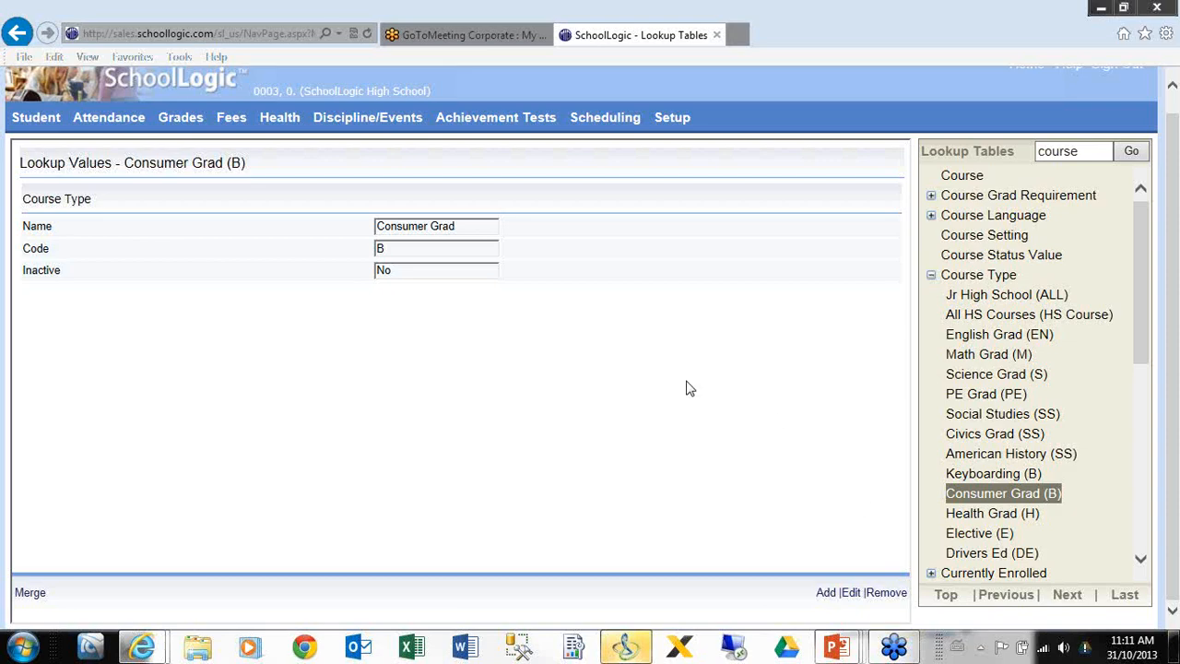
- Open the Courses page and view the second information page of Accounting II (126)
mouse_move(605, 118)
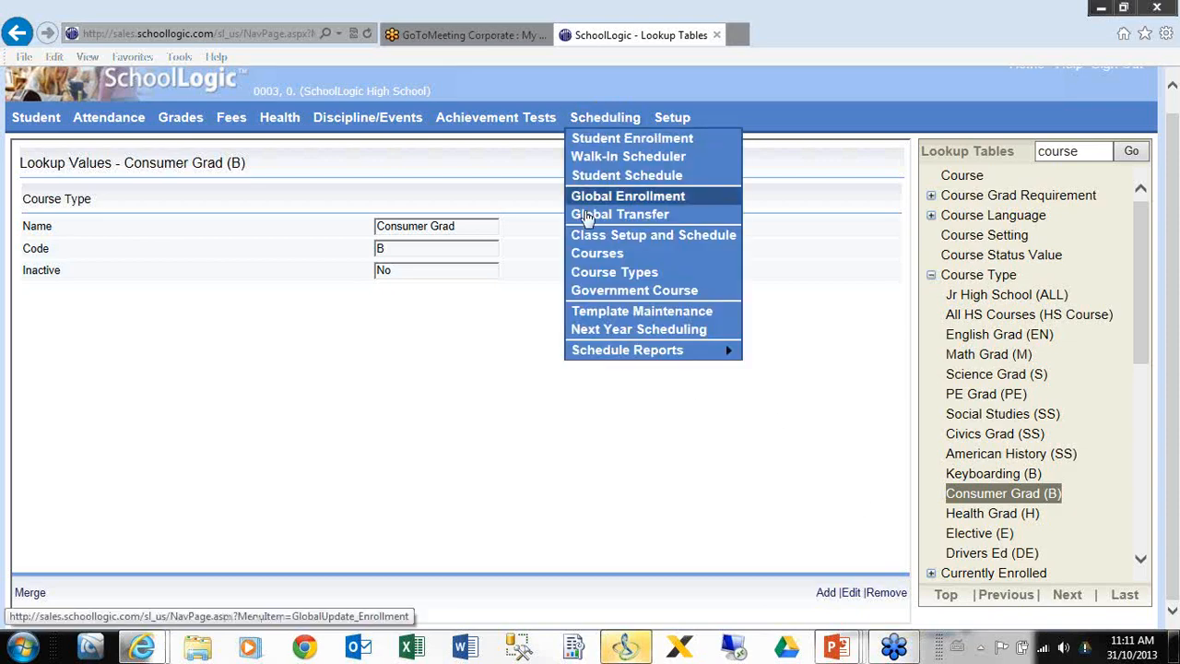
click(590, 251)
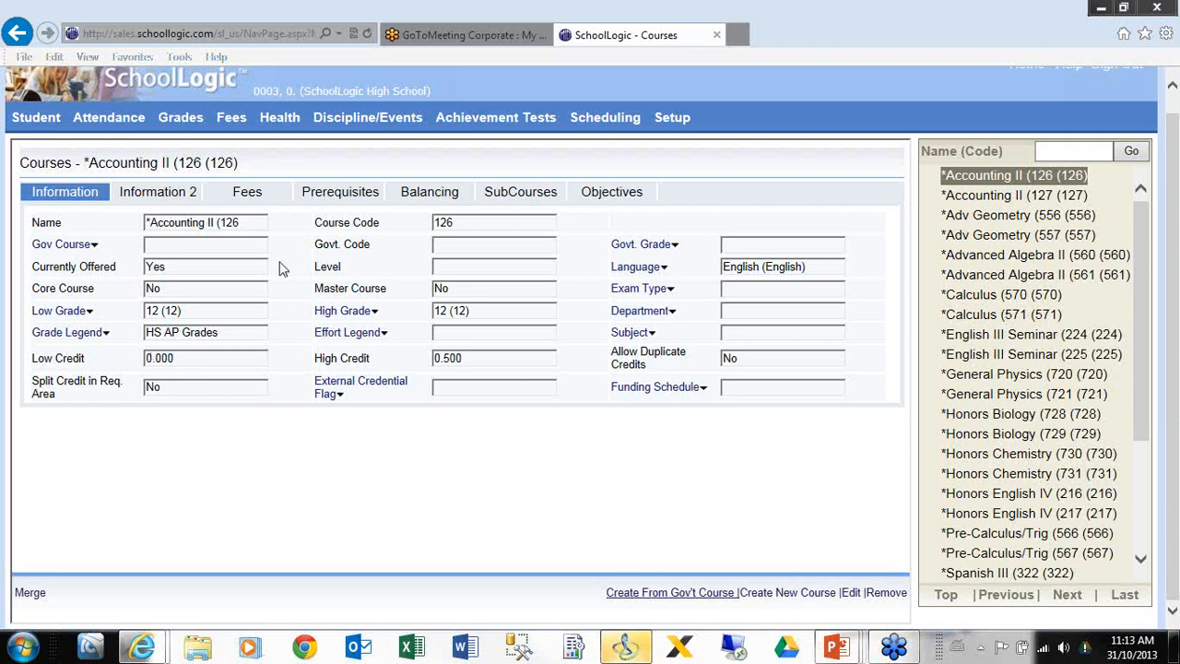
click(158, 198)
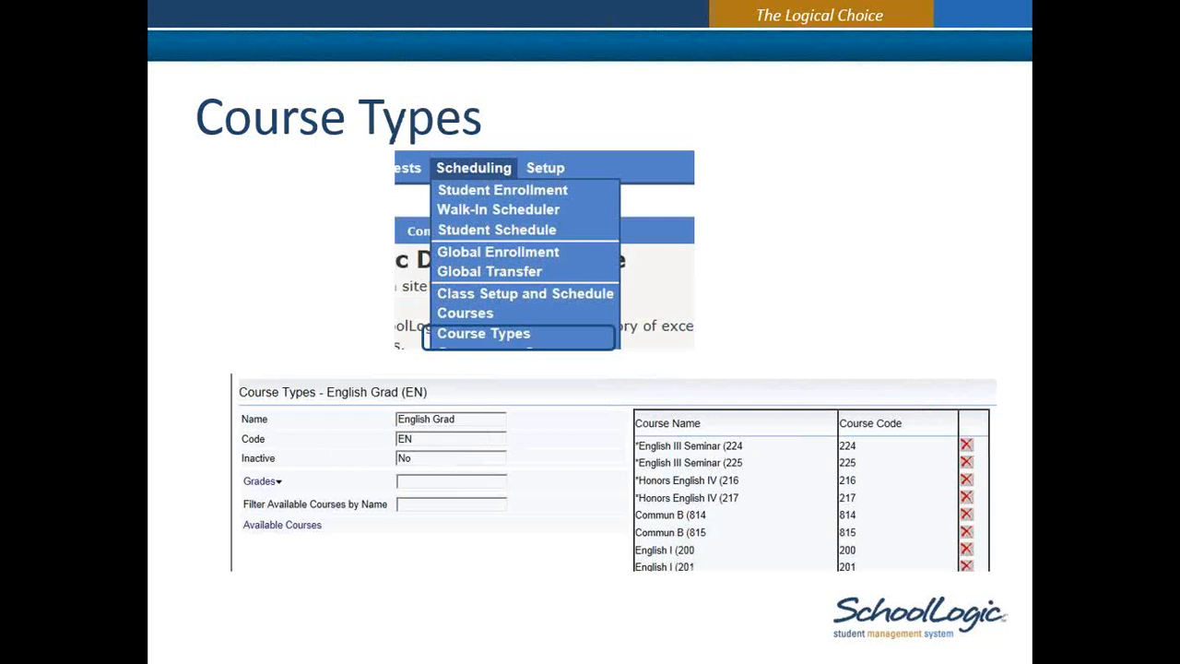
- Return to SchoolLogic, open the All HS Courses course type for editing, and view its available courses without selecting any
key(alt+Tab)
mouse_move(604, 122)
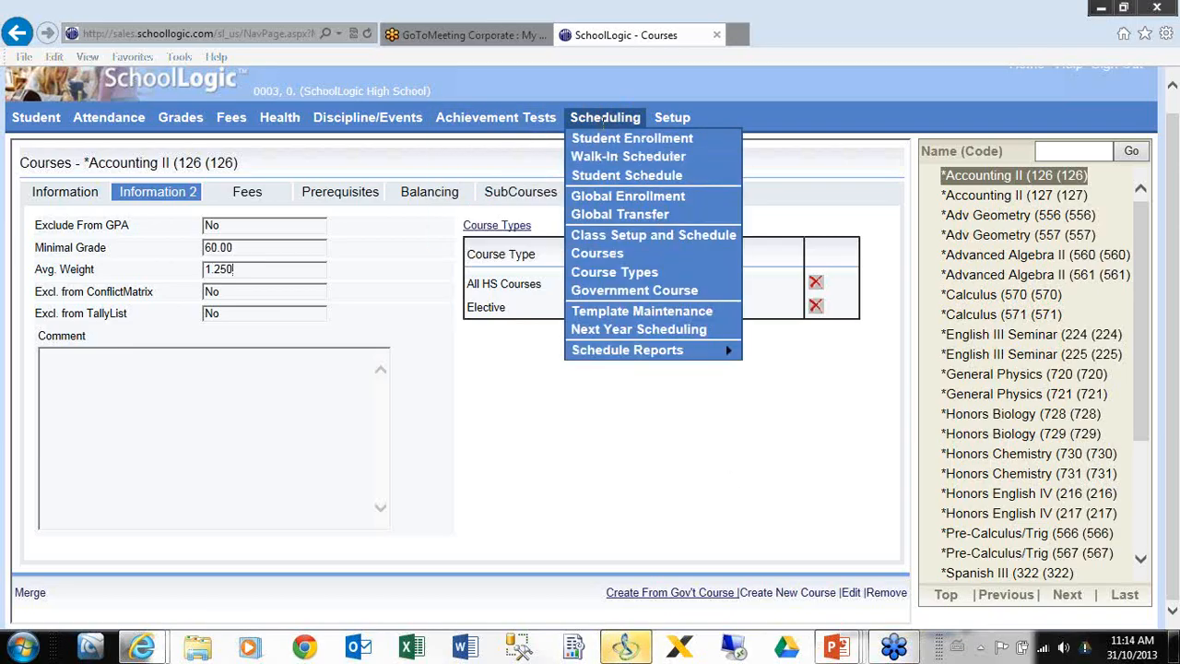
click(608, 272)
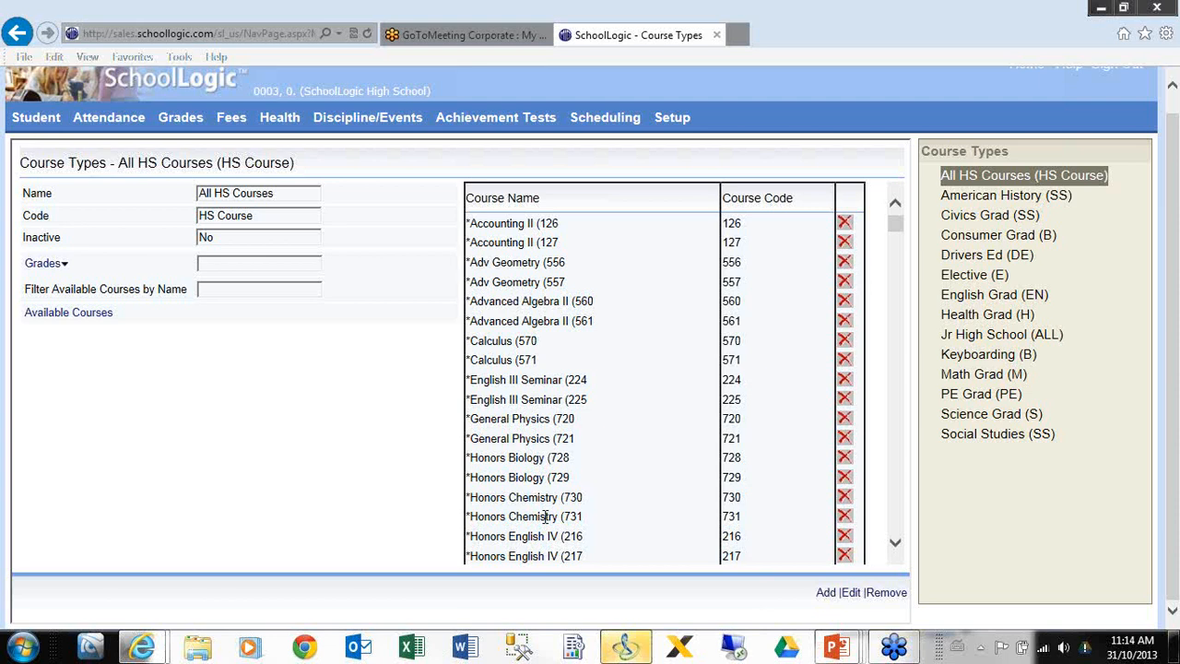
click(849, 593)
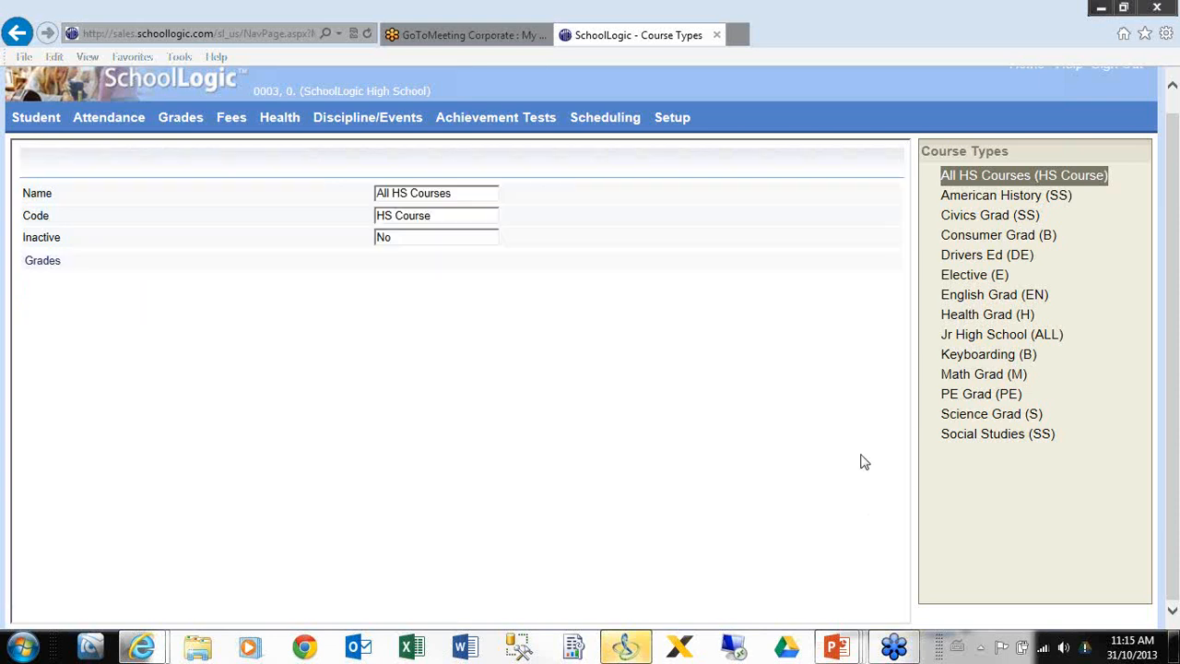
click(81, 317)
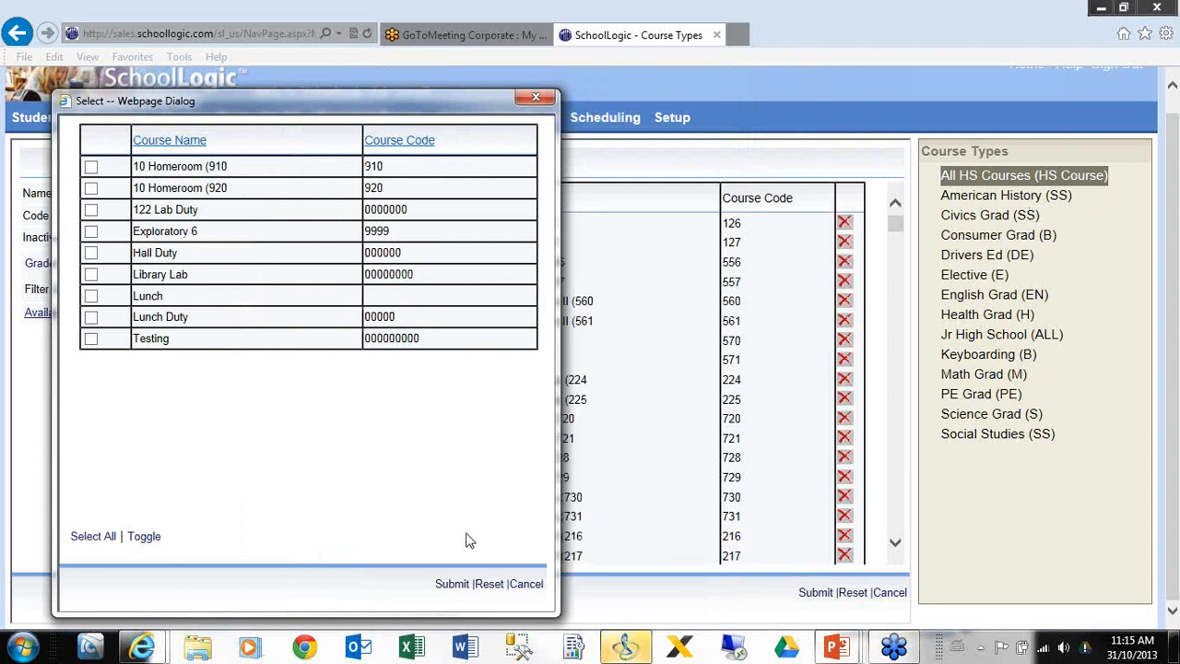
click(539, 584)
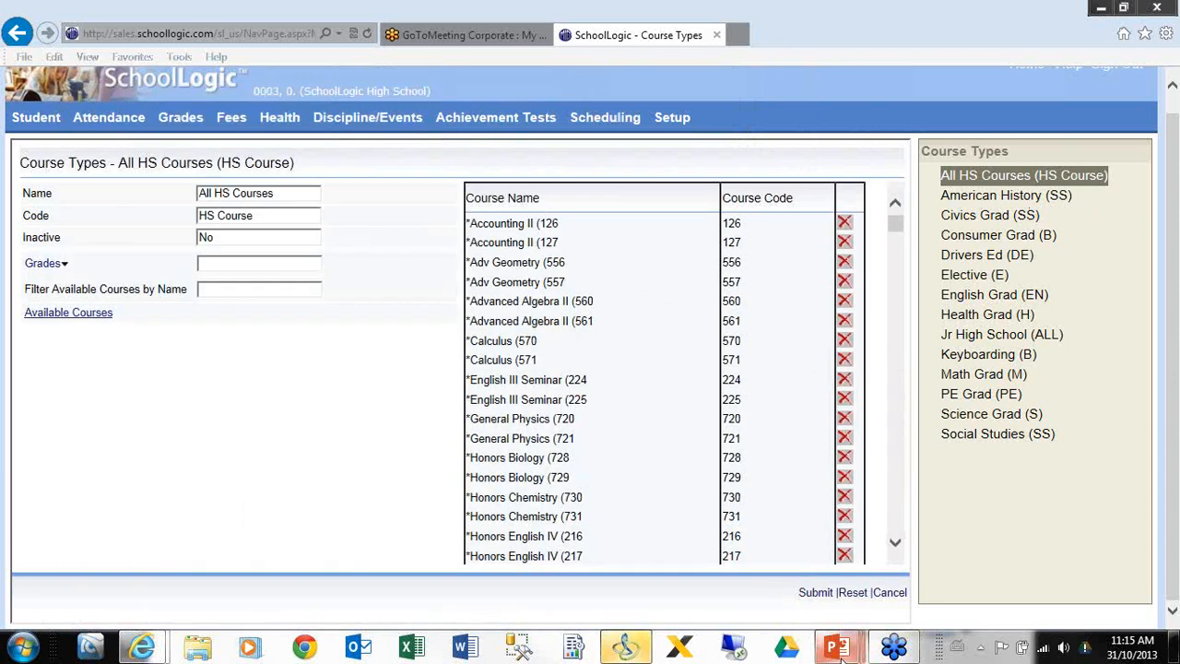
- Switch to the PowerPoint slideshow and advance to the Awards and Graduation slide
mouse_move(841, 651)
key(alt+Tab)
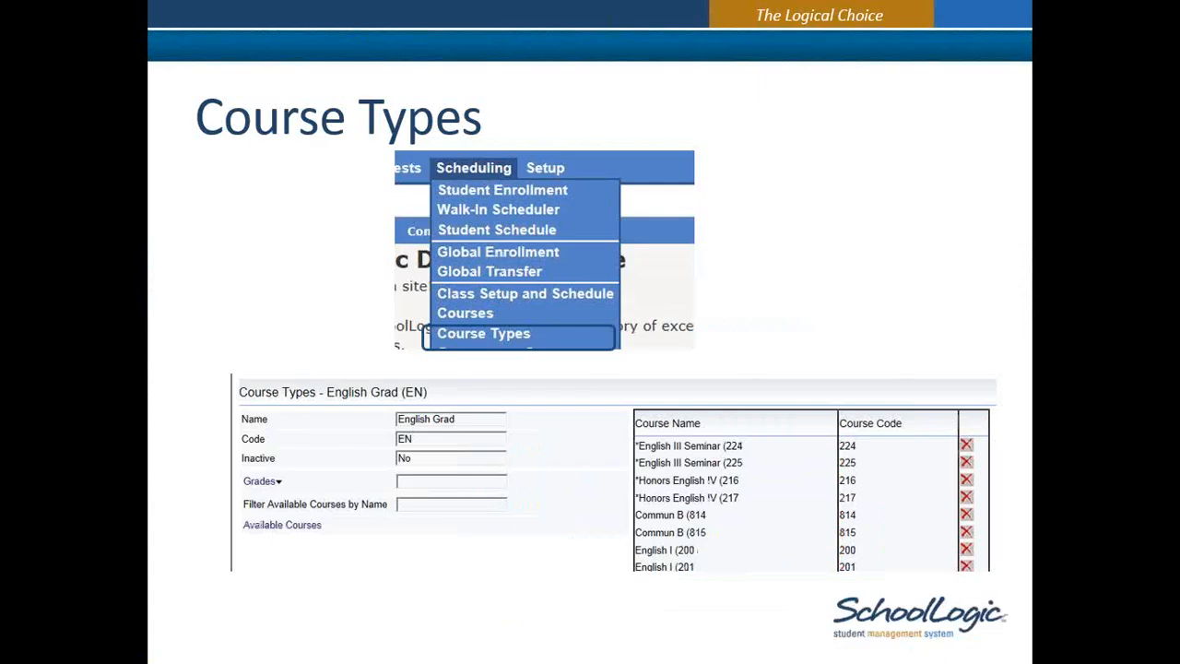
key(Right)
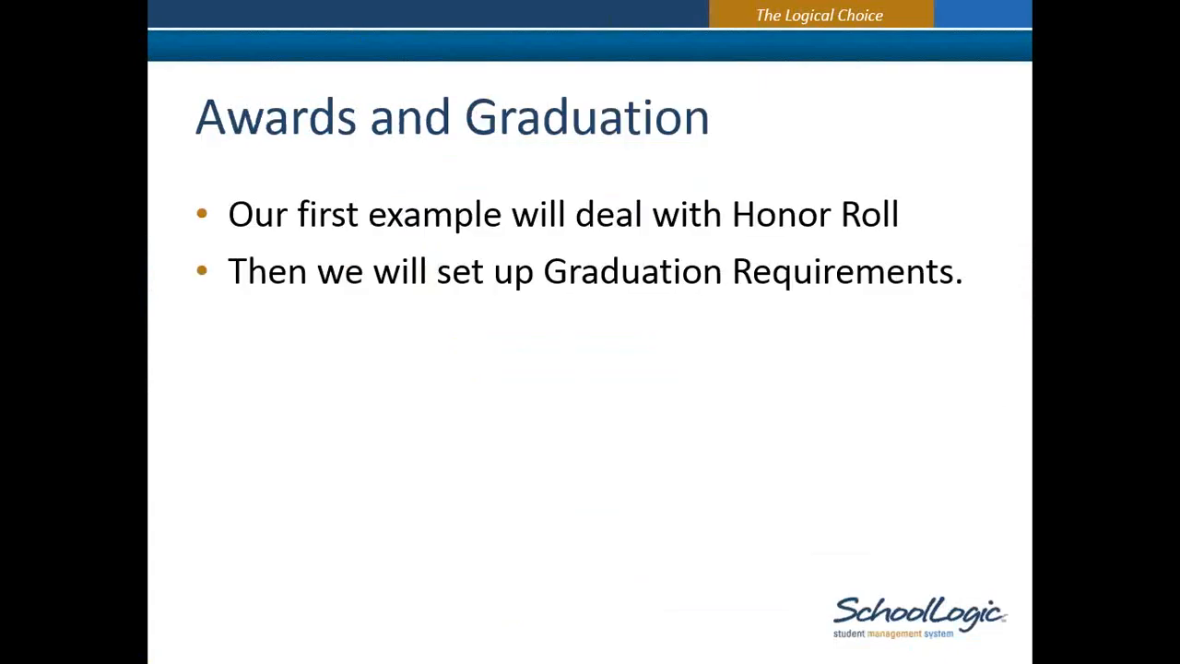
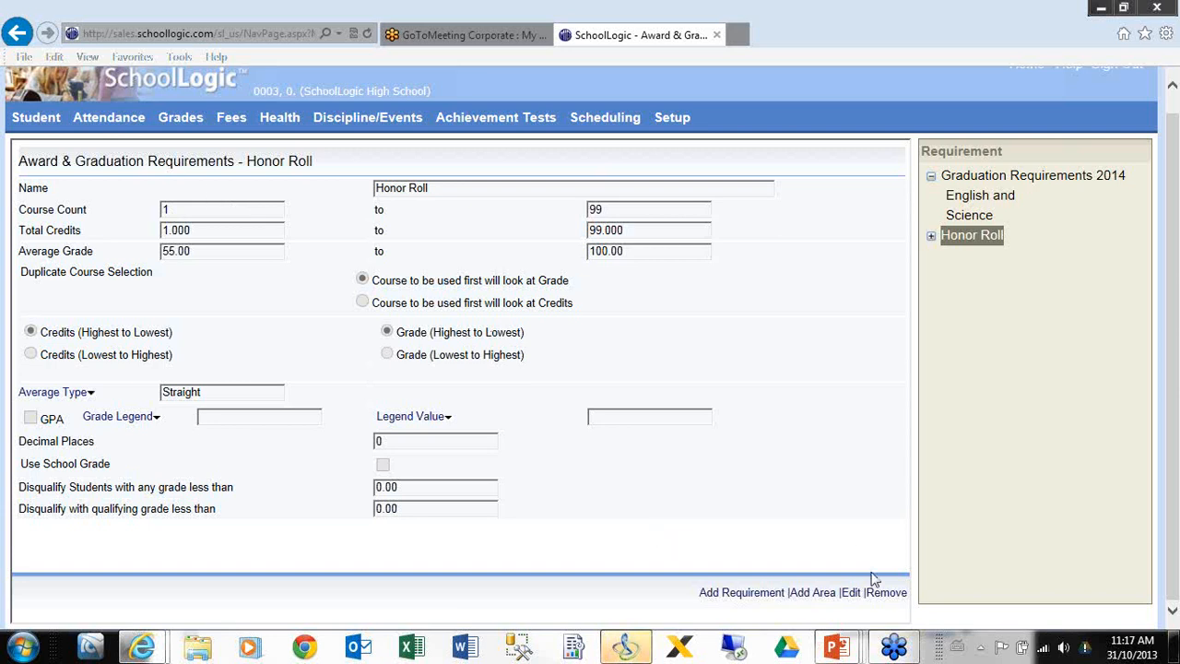
- Edit the Honor Roll requirement with average type Straight and GPA enabled, using the HS Letter Grades legend and GPA legend value
click(850, 593)
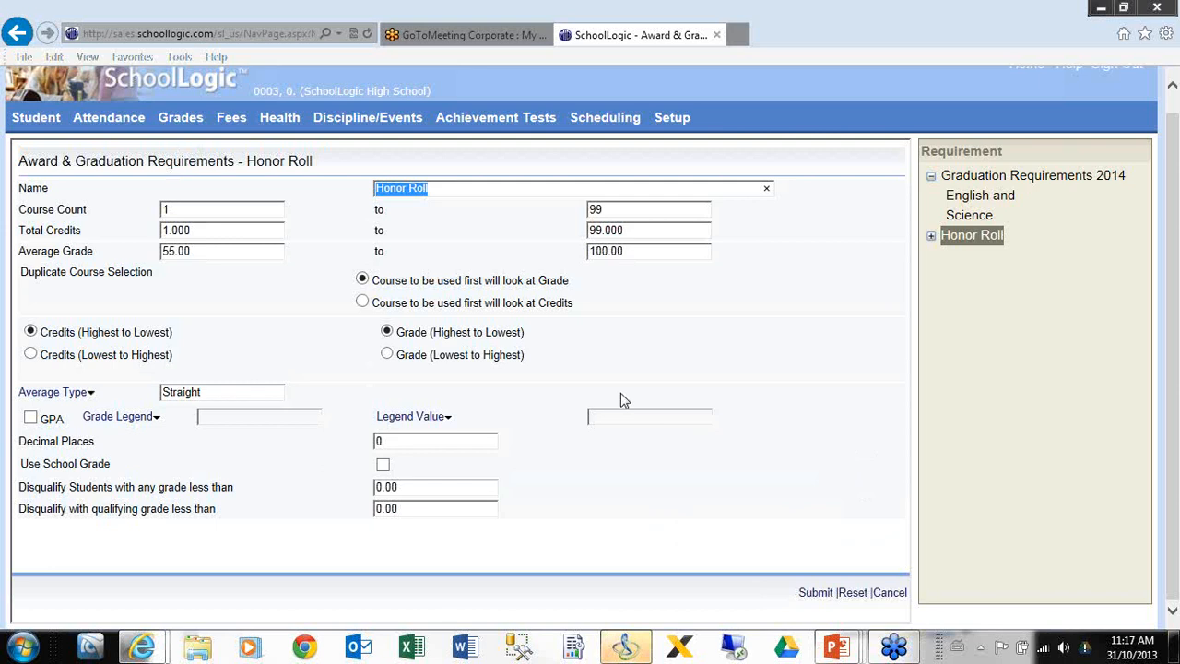
click(70, 397)
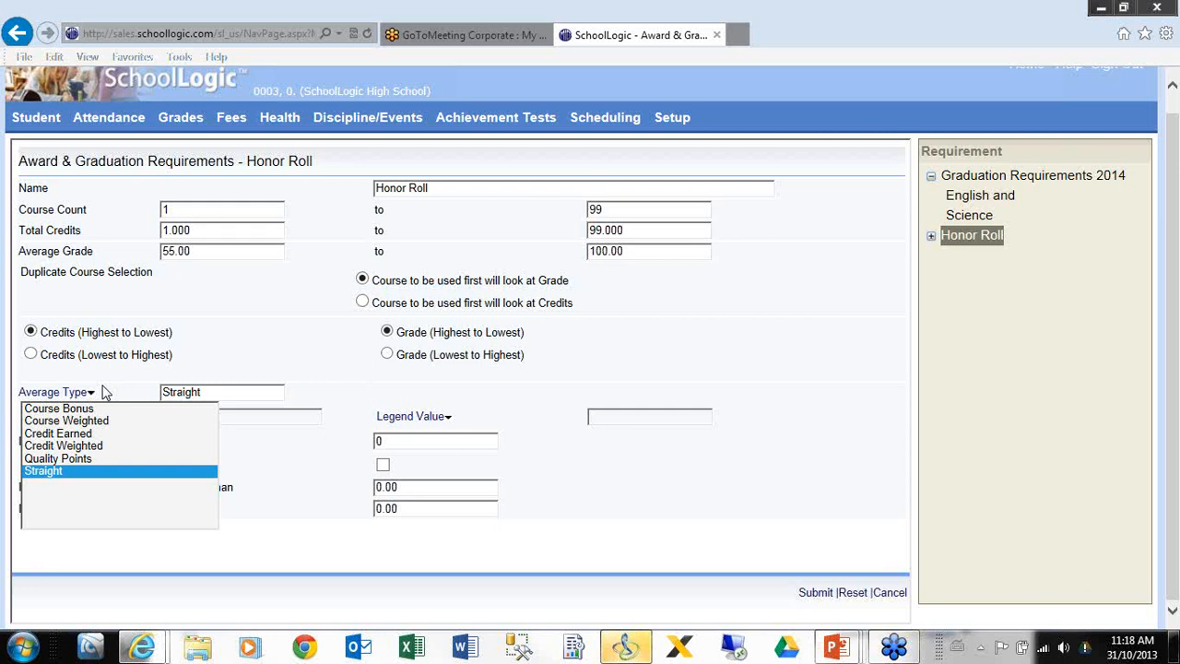
click(58, 475)
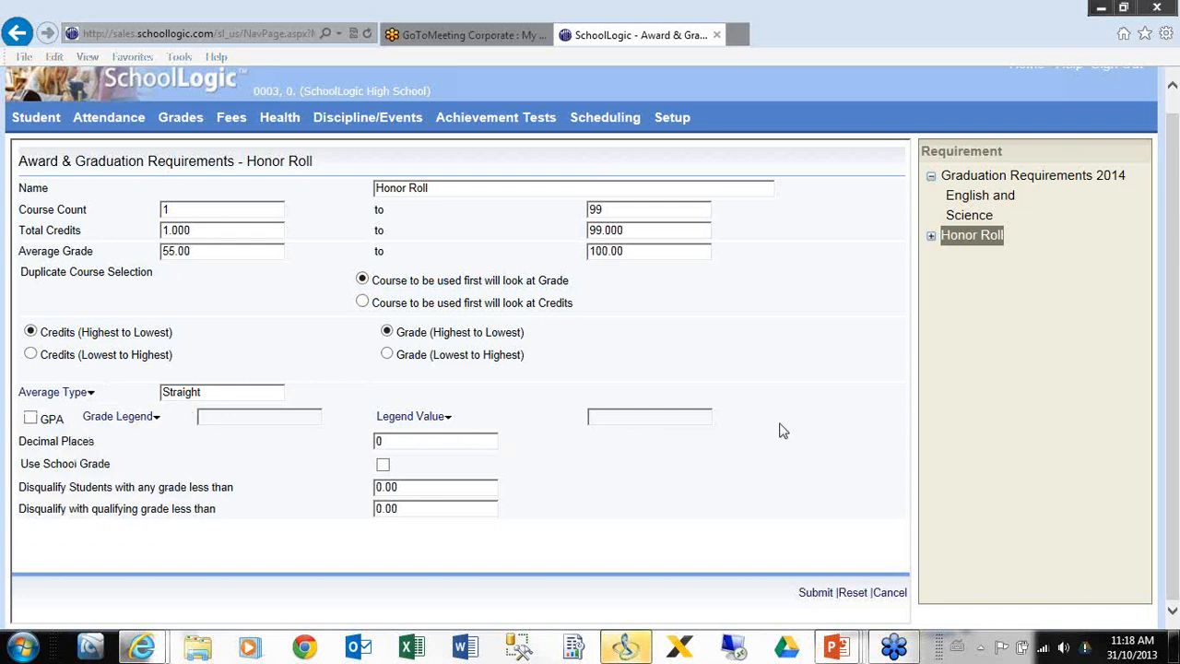
click(30, 418)
click(132, 420)
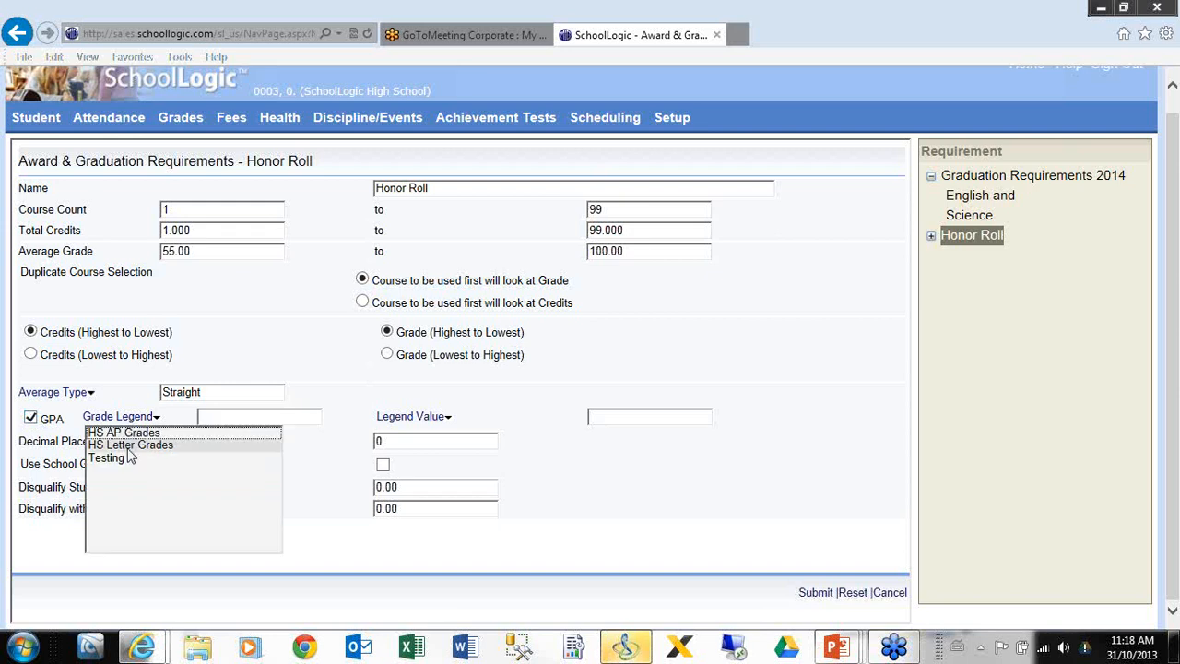
click(130, 446)
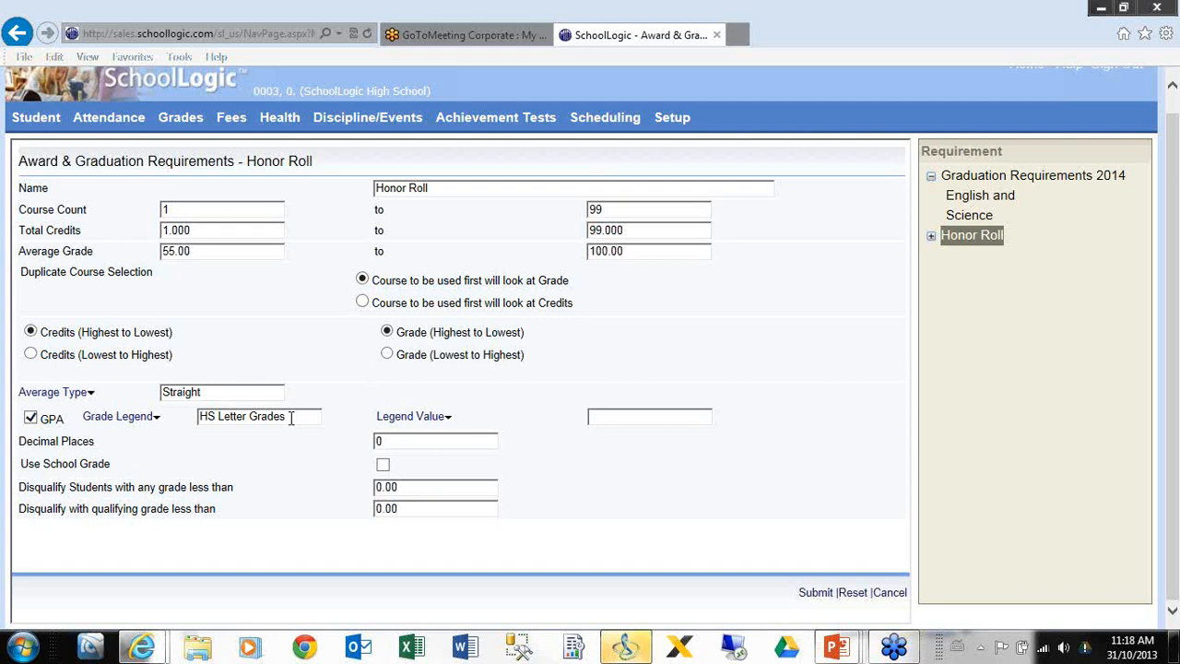
click(420, 426)
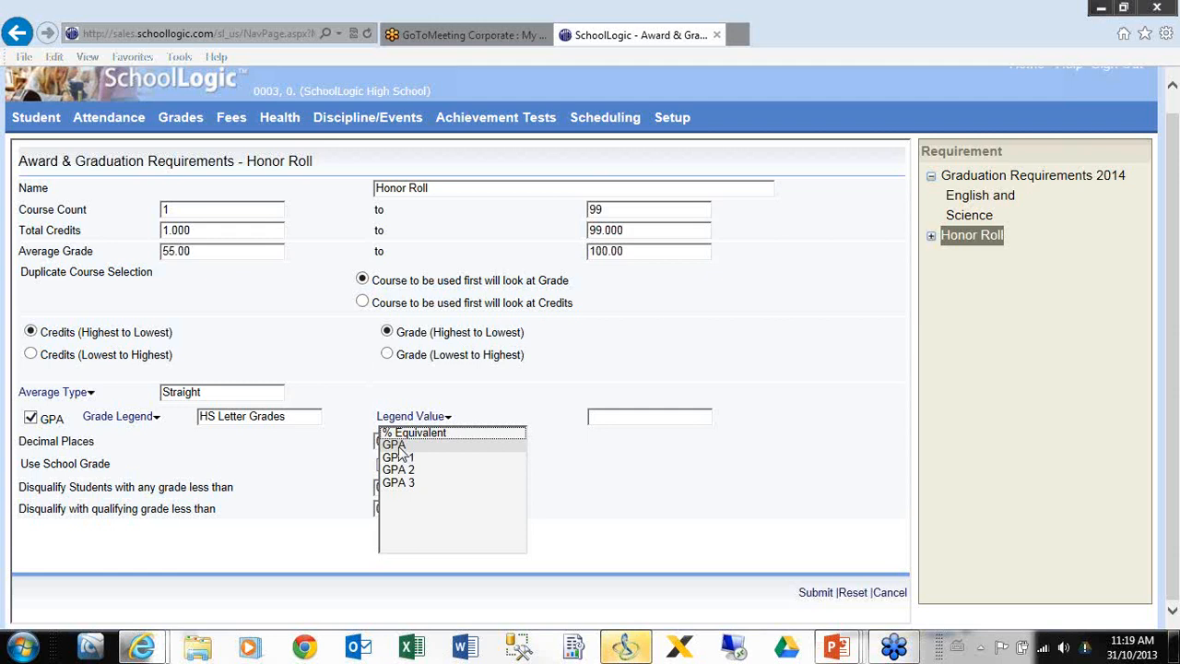
click(394, 445)
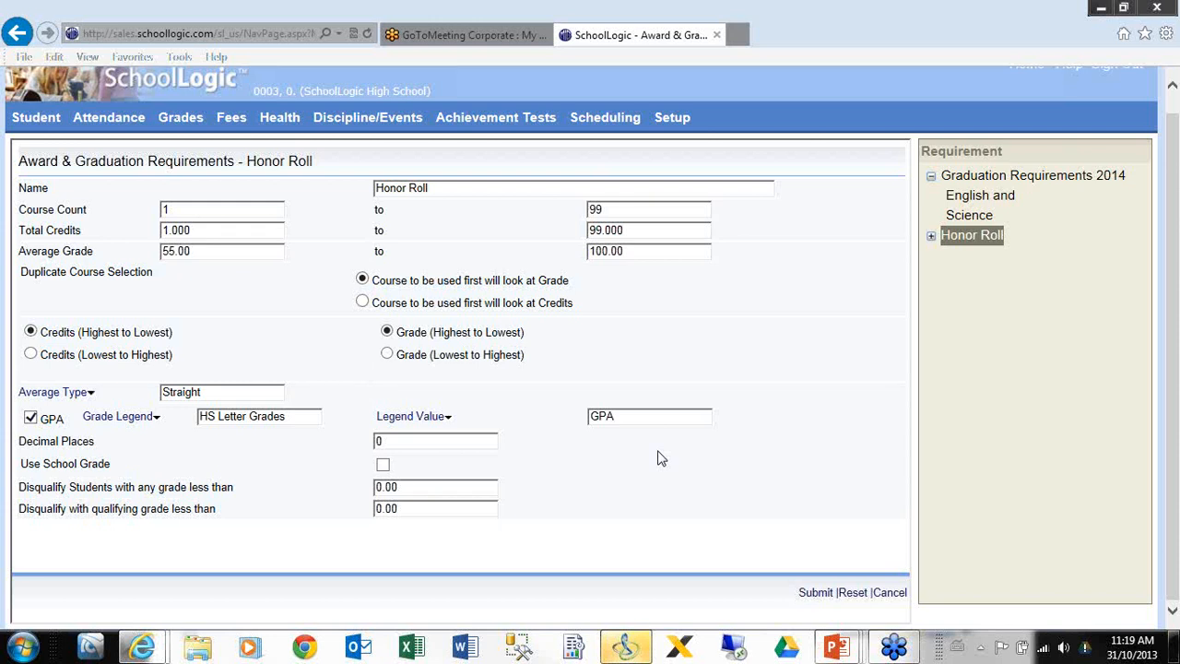
- Try turning GPA off and setting the decimal places to 2, and cancel the Honor Roll requirement edits
click(31, 420)
double_click(405, 447)
text(2)
click(890, 593)
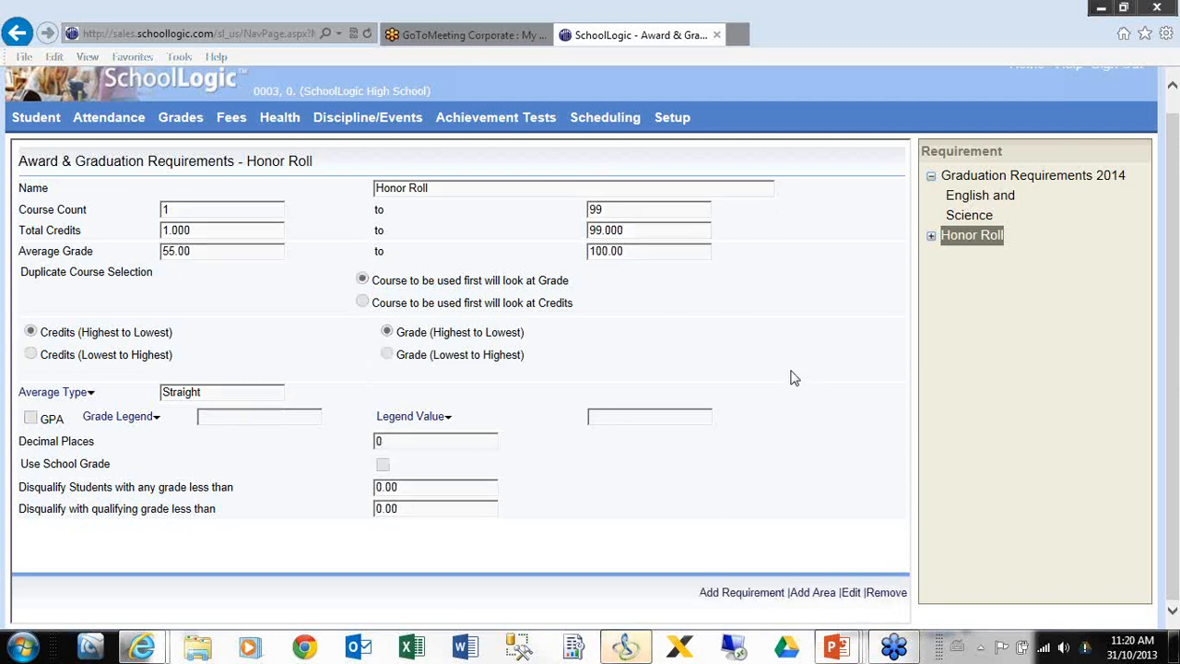
- Open the Honor Roll requirement area and review its included and excluded course types and course count range
click(933, 238)
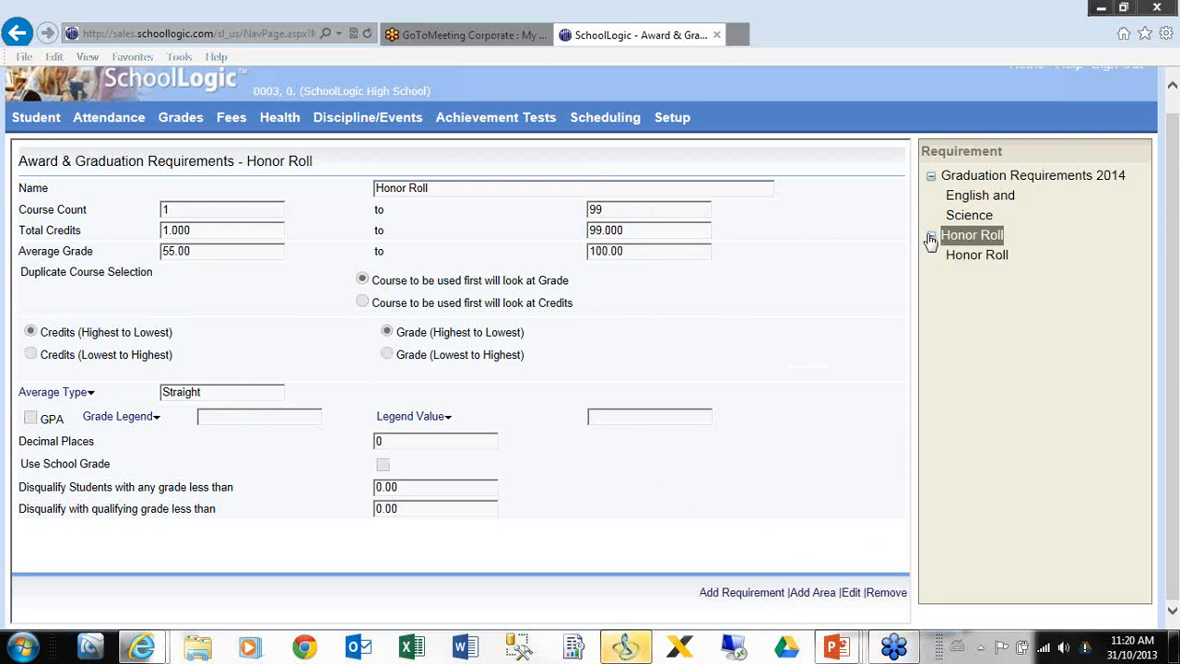
click(974, 264)
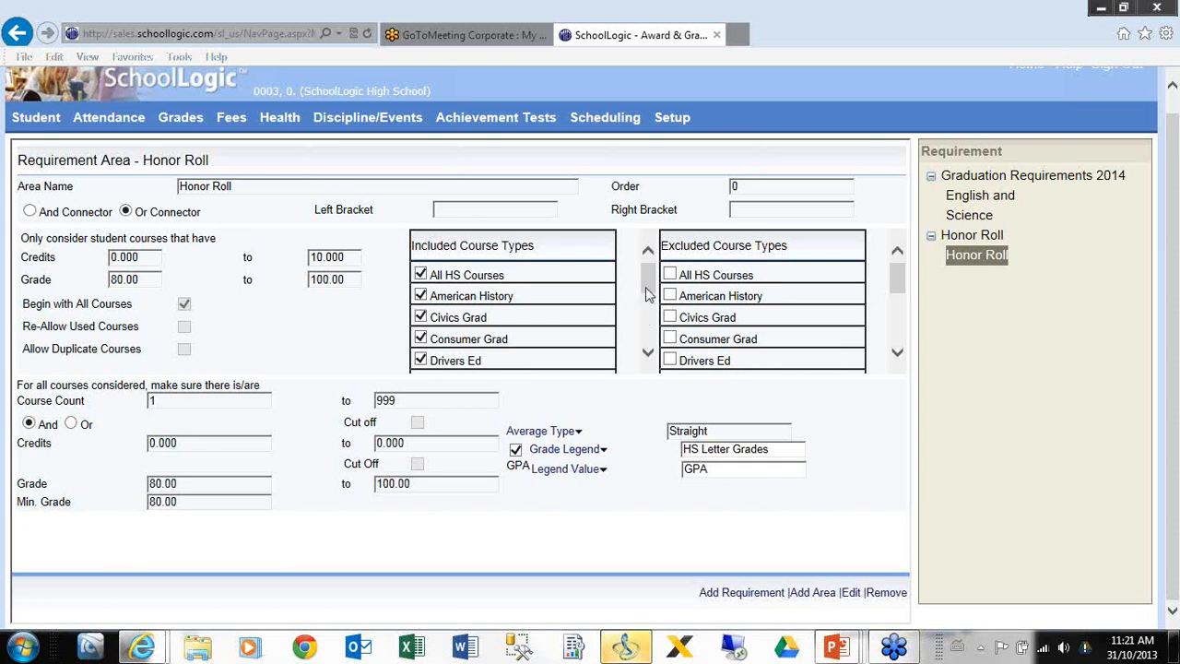
mouse_move(650, 287)
mouse_down()
mouse_move(650, 339)
mouse_move(648, 273)
mouse_up()
mouse_move(901, 285)
mouse_down()
mouse_move(908, 341)
mouse_move(896, 276)
mouse_up()
drag(904, 287, 905, 351)
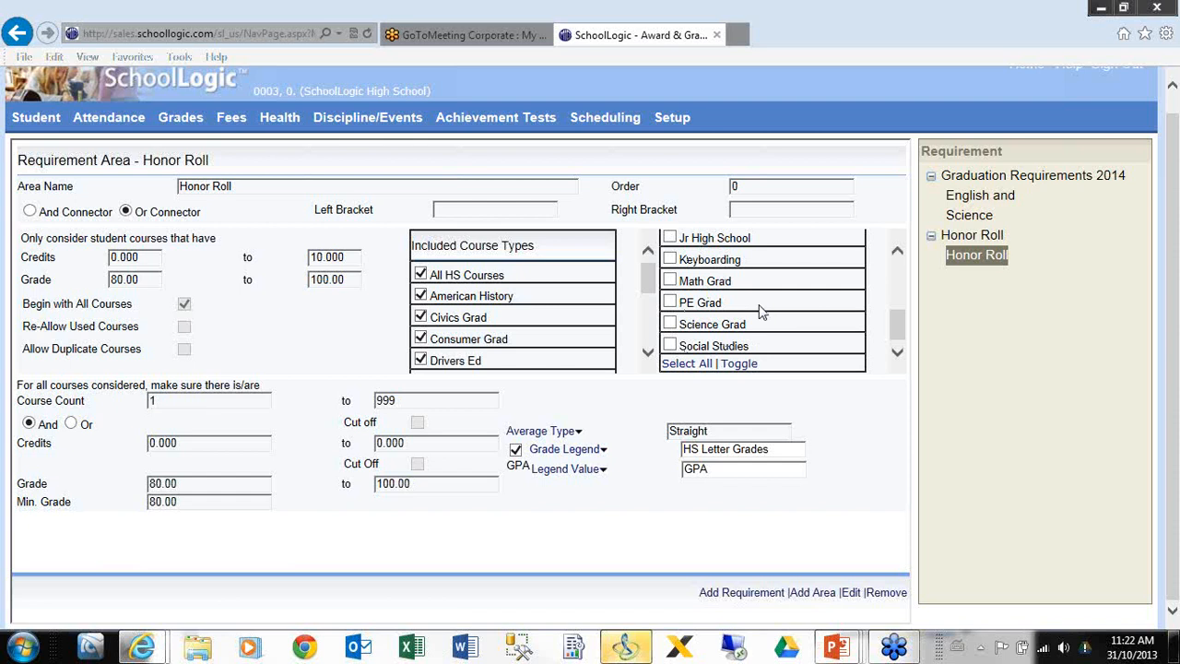
drag(900, 330, 889, 264)
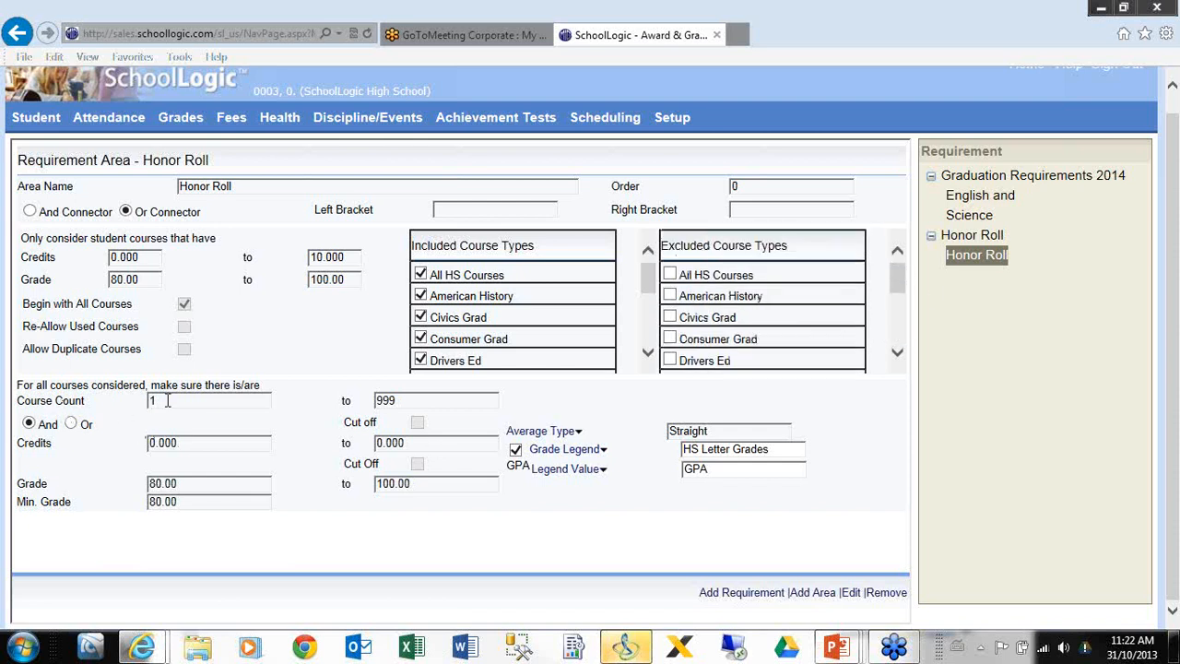
drag(426, 403, 351, 402)
- Open the Honor Roll requirement area for editing and toggle the cut-off option for credits
click(850, 592)
click(417, 464)
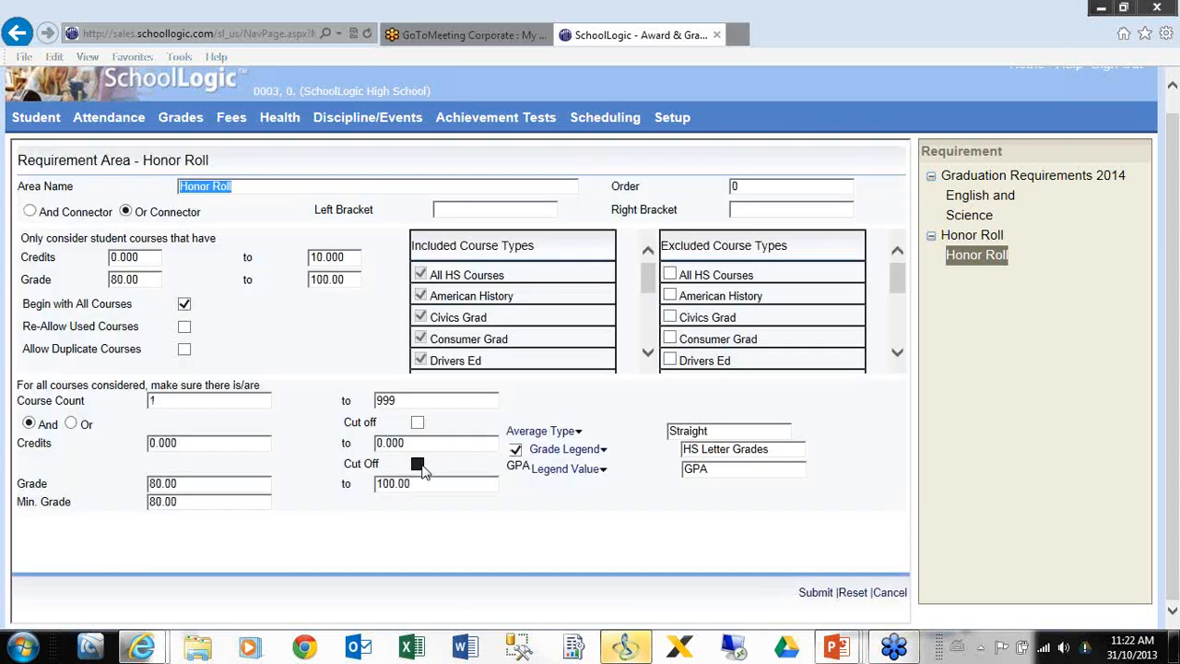
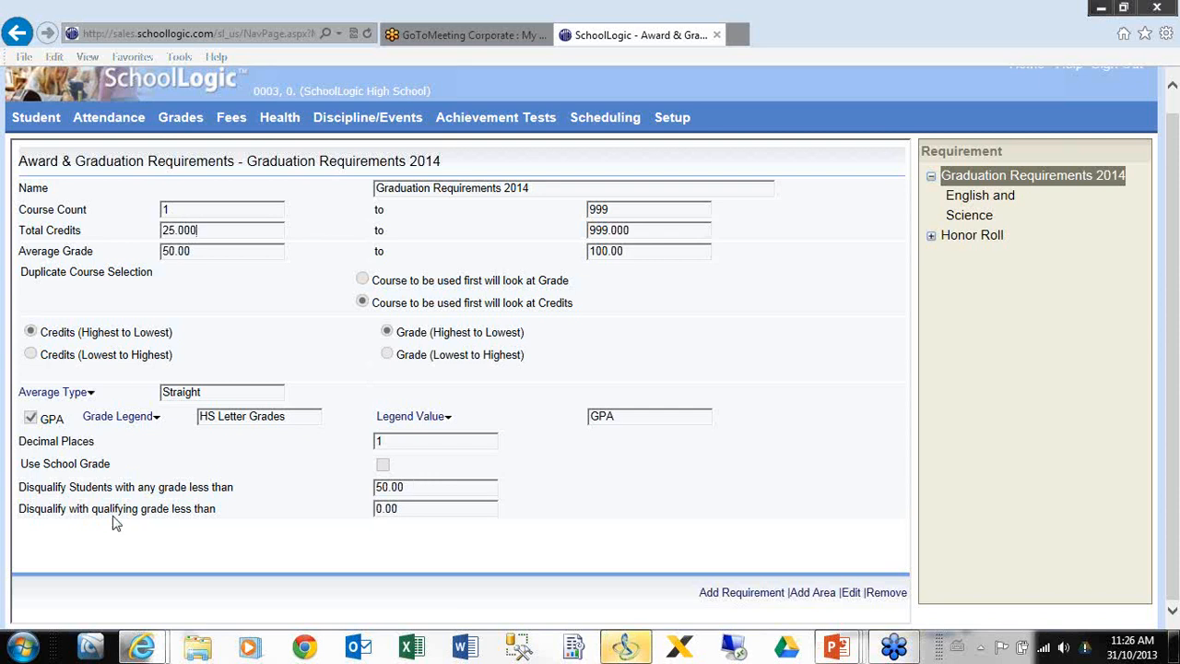
- View the English requirement area under Graduation Requirements 2014
click(982, 204)
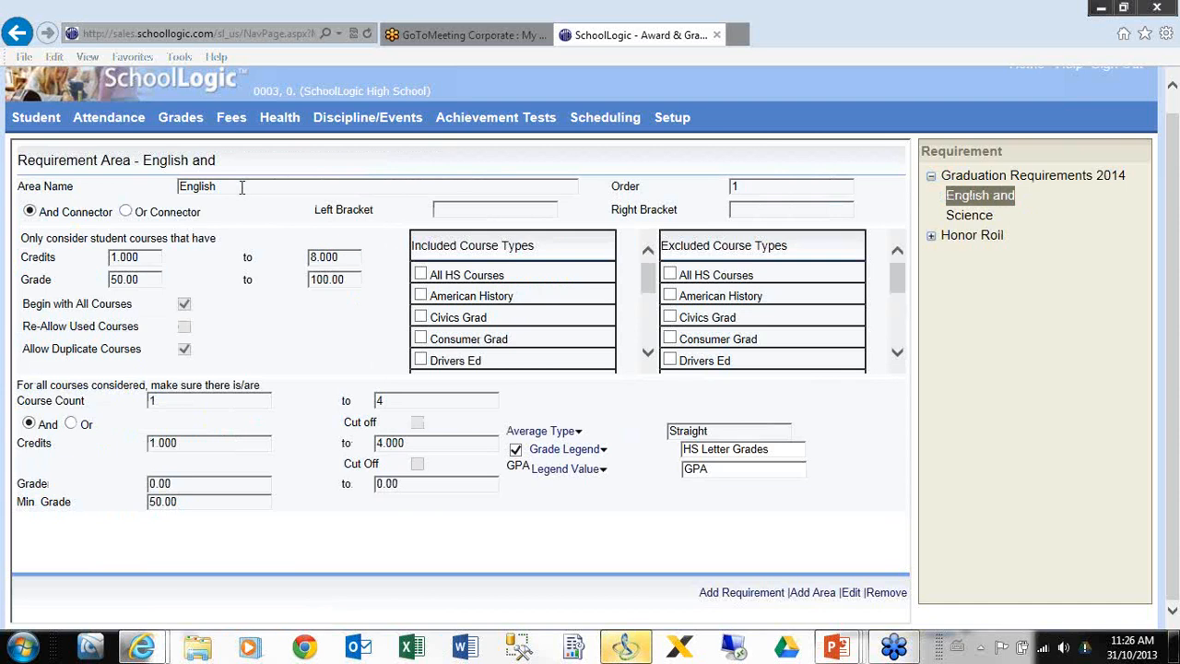
- Review the English requirement area's order and its included course types under Graduation Requirements 2014
click(747, 186)
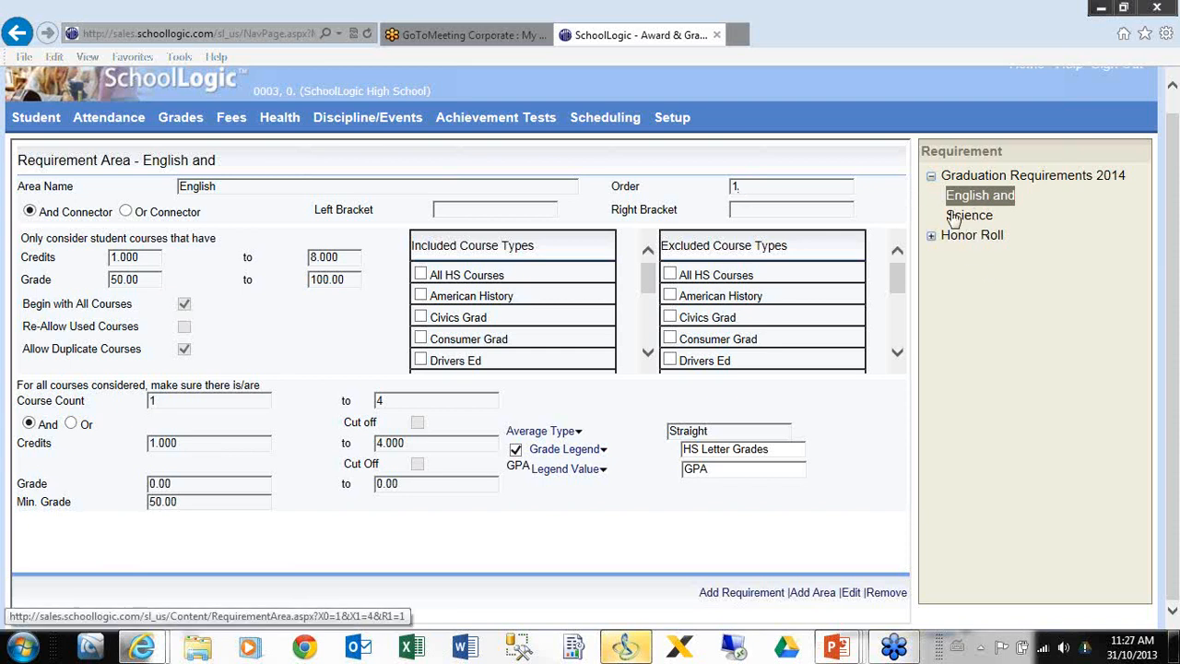
click(754, 186)
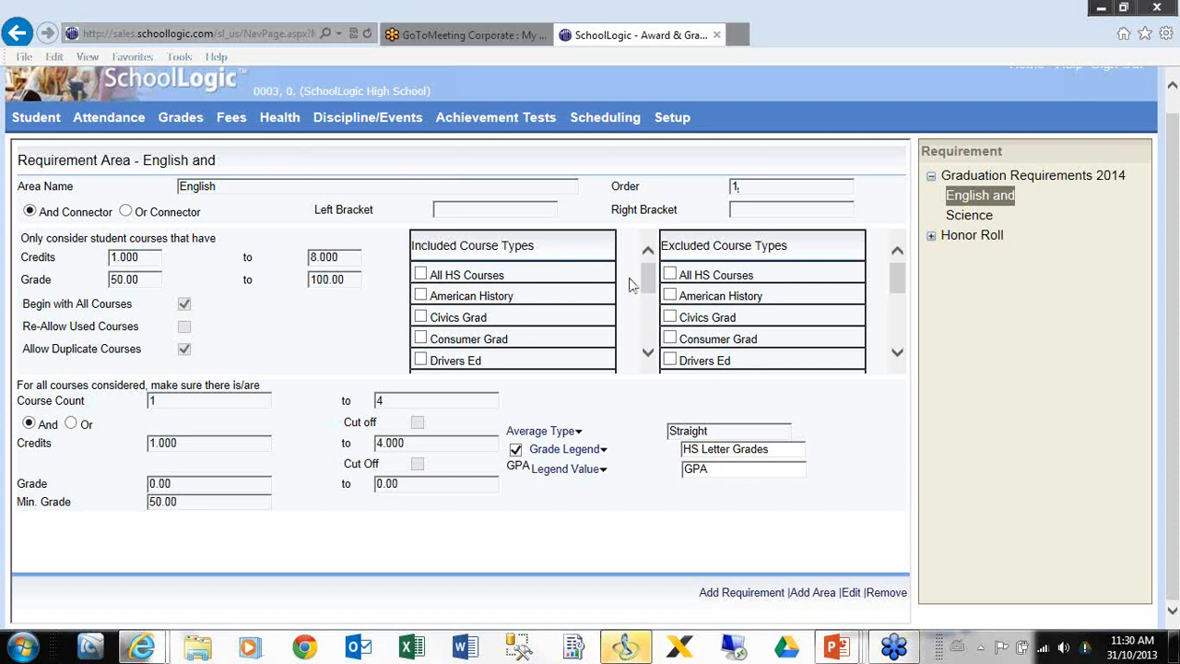
mouse_move(650, 285)
mouse_down()
mouse_move(657, 323)
mouse_move(651, 308)
mouse_up()
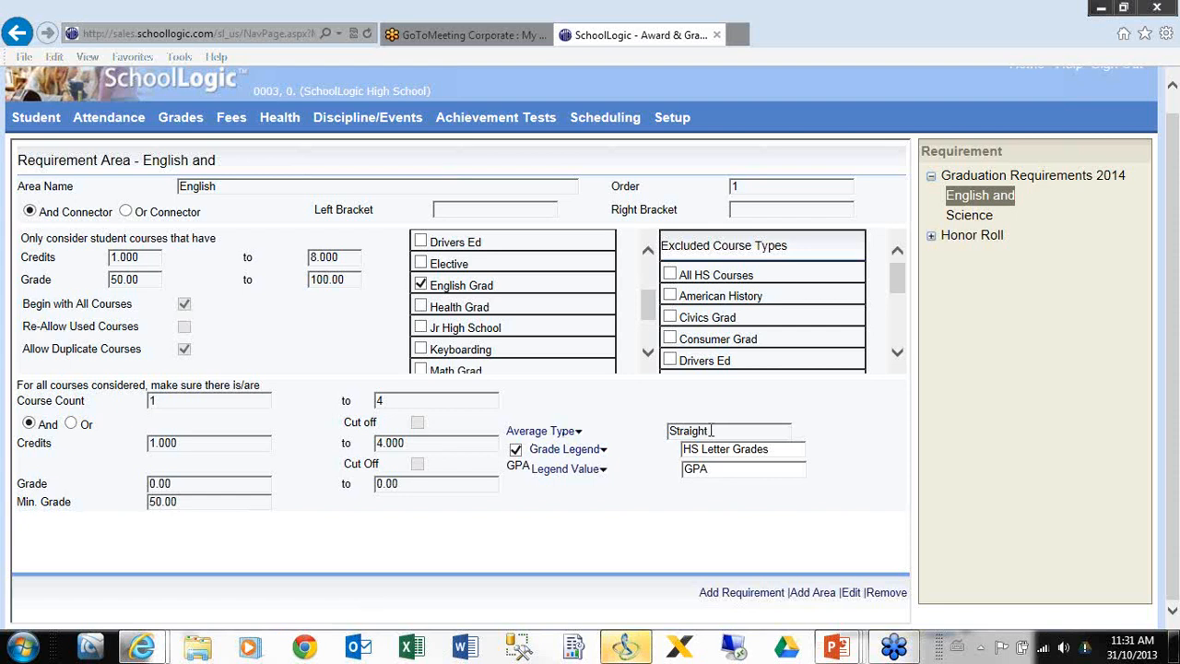
- Open the English requirement area for editing, check the average type options, pick Straight, and cancel the edit
click(850, 592)
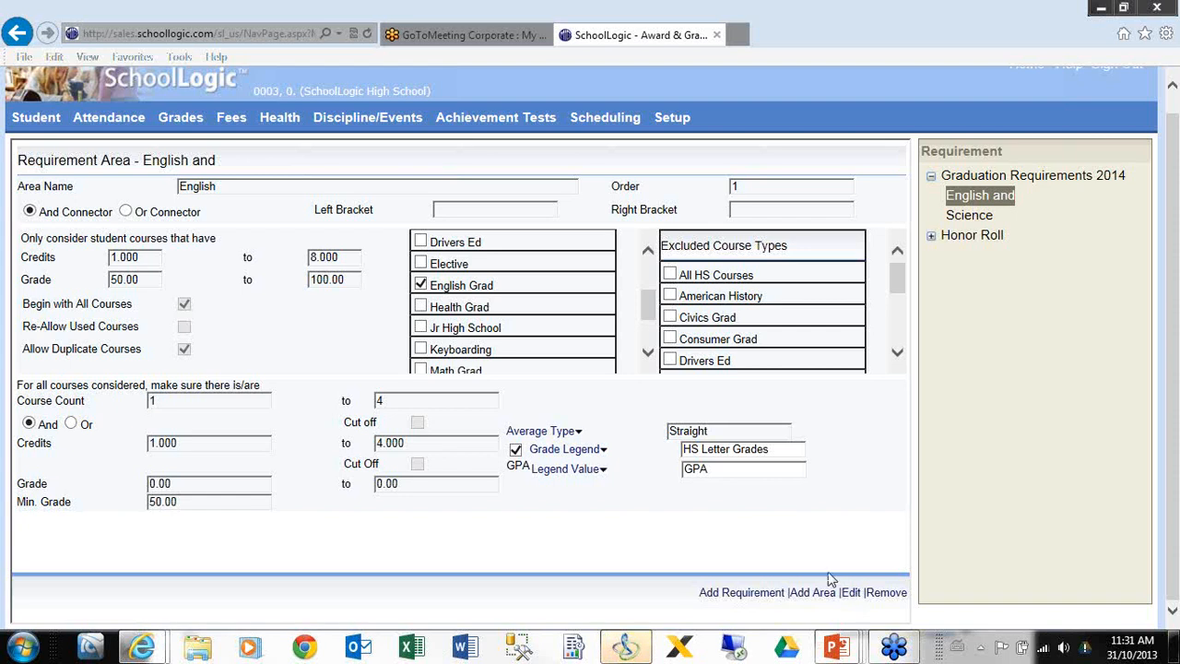
click(554, 435)
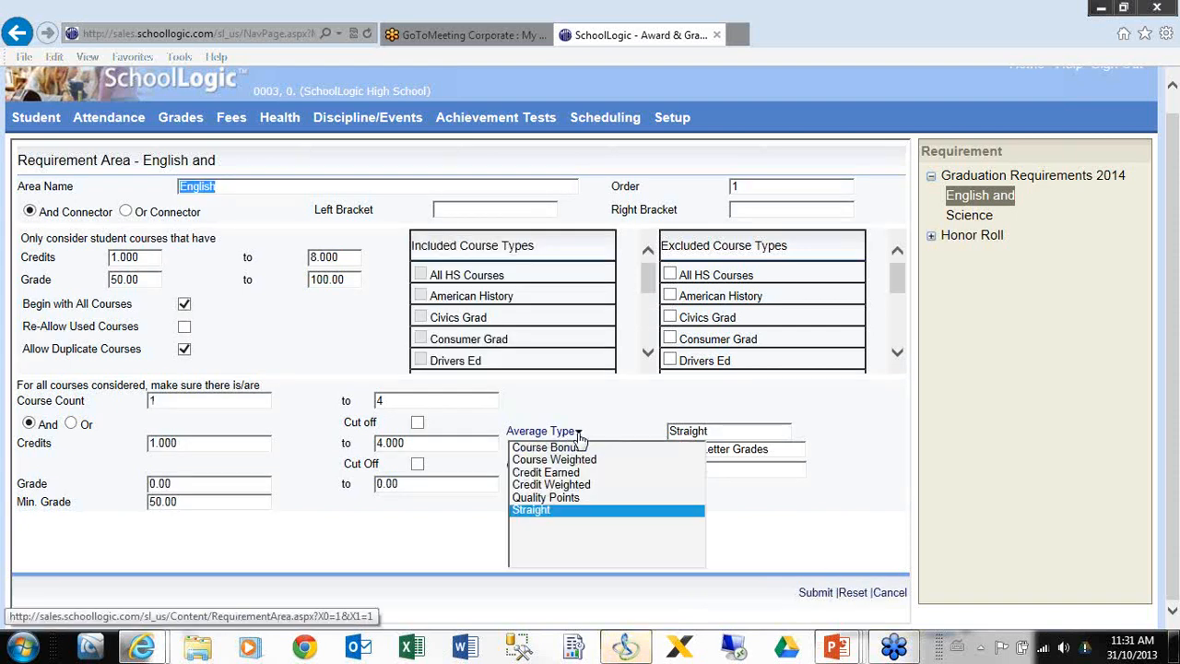
click(614, 509)
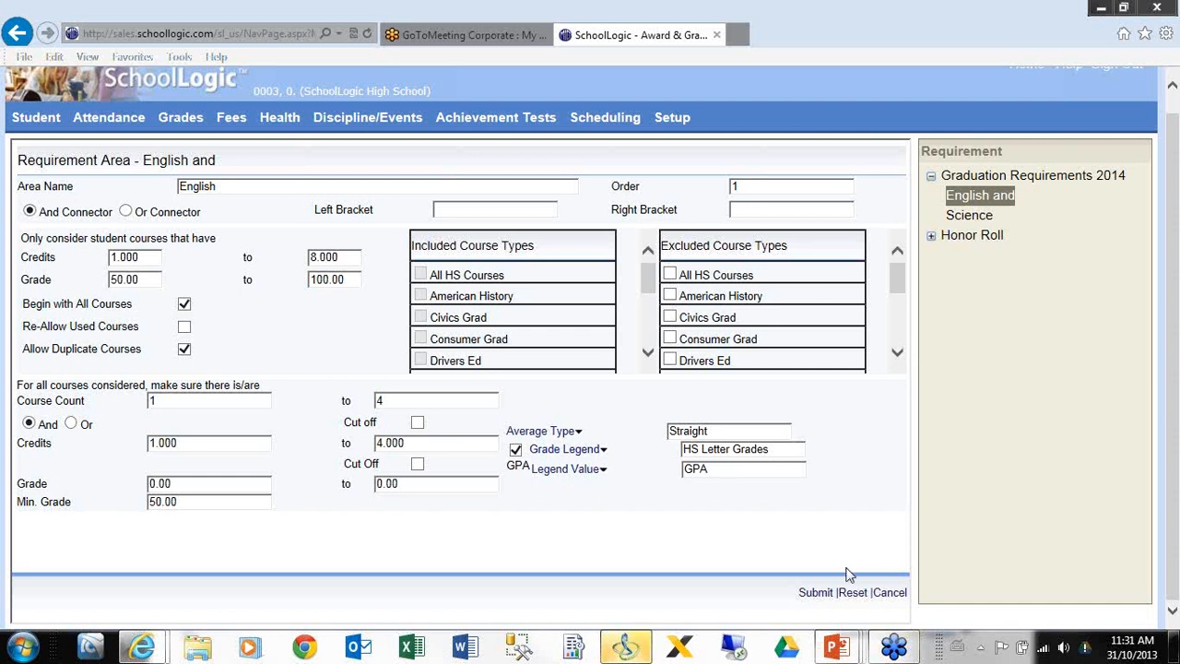
click(890, 595)
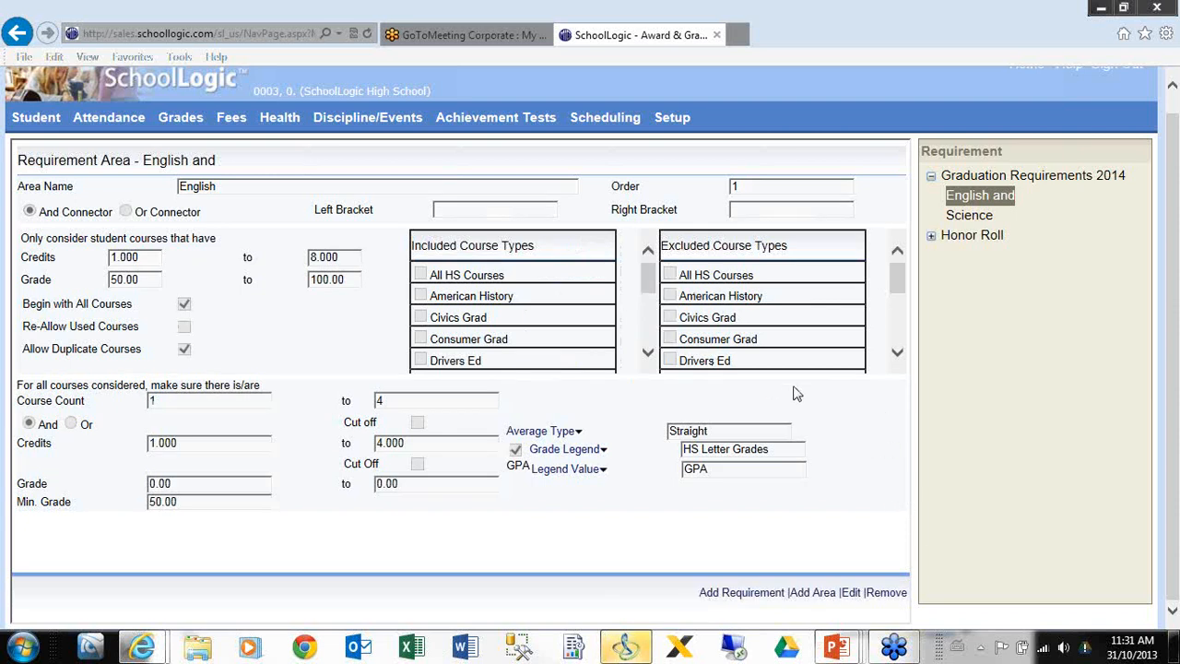
- Compare the Science requirement area with the English one, finishing on Science
click(963, 217)
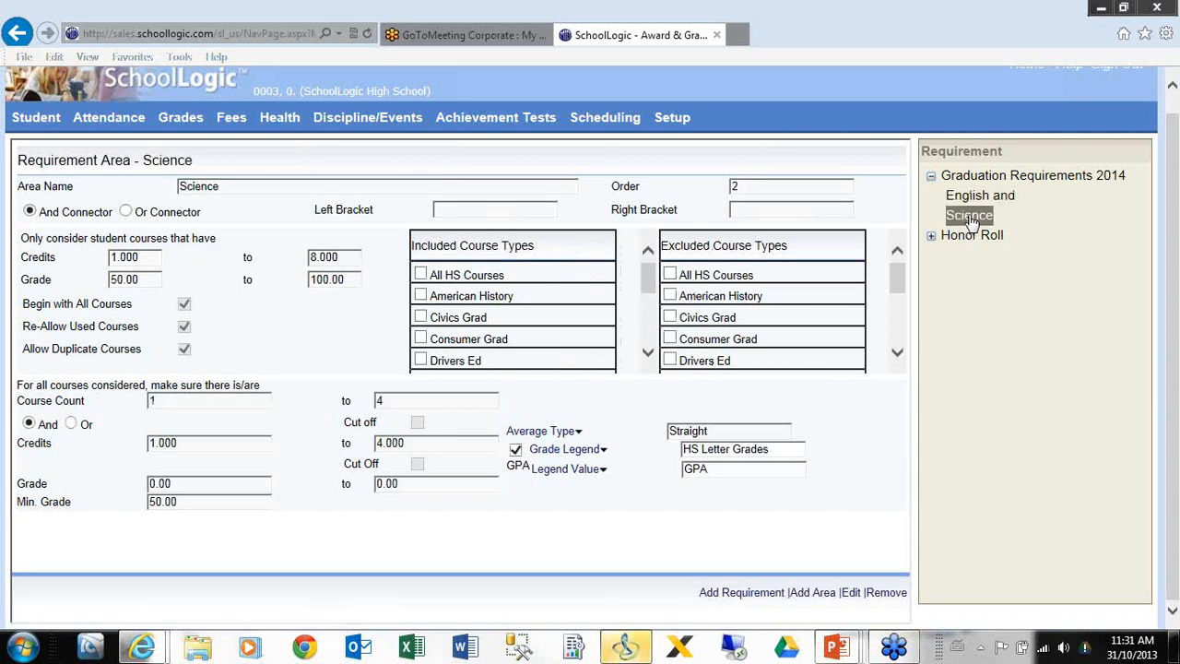
click(963, 197)
click(963, 216)
mouse_move(672, 118)
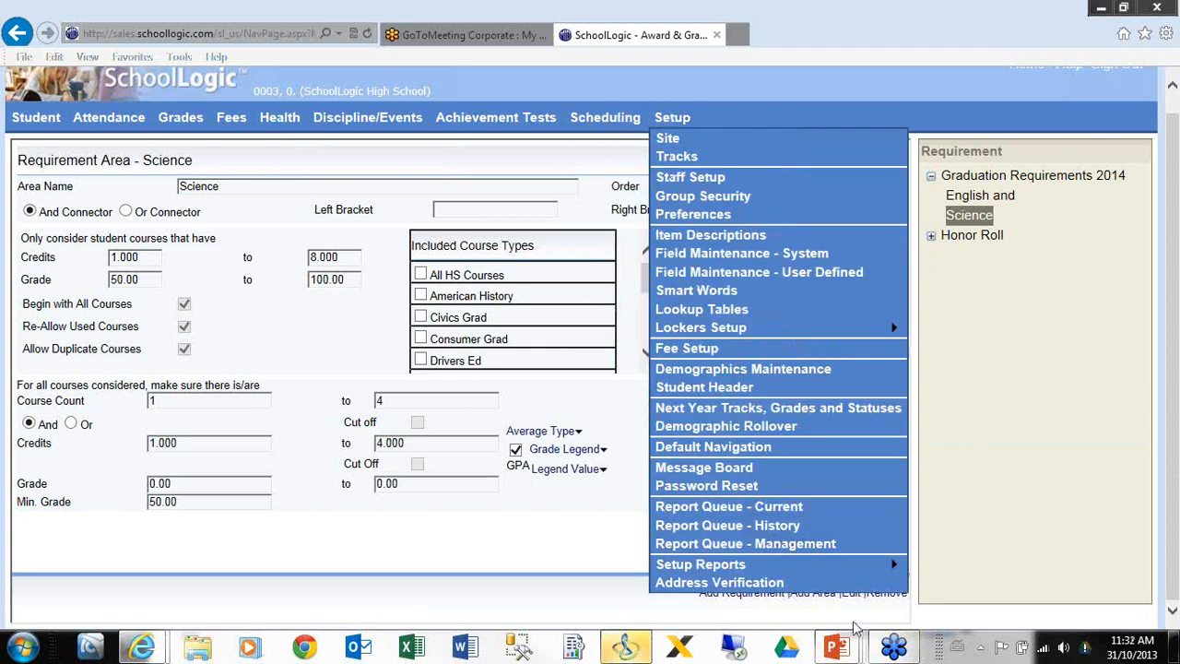
mouse_move(840, 646)
click(842, 576)
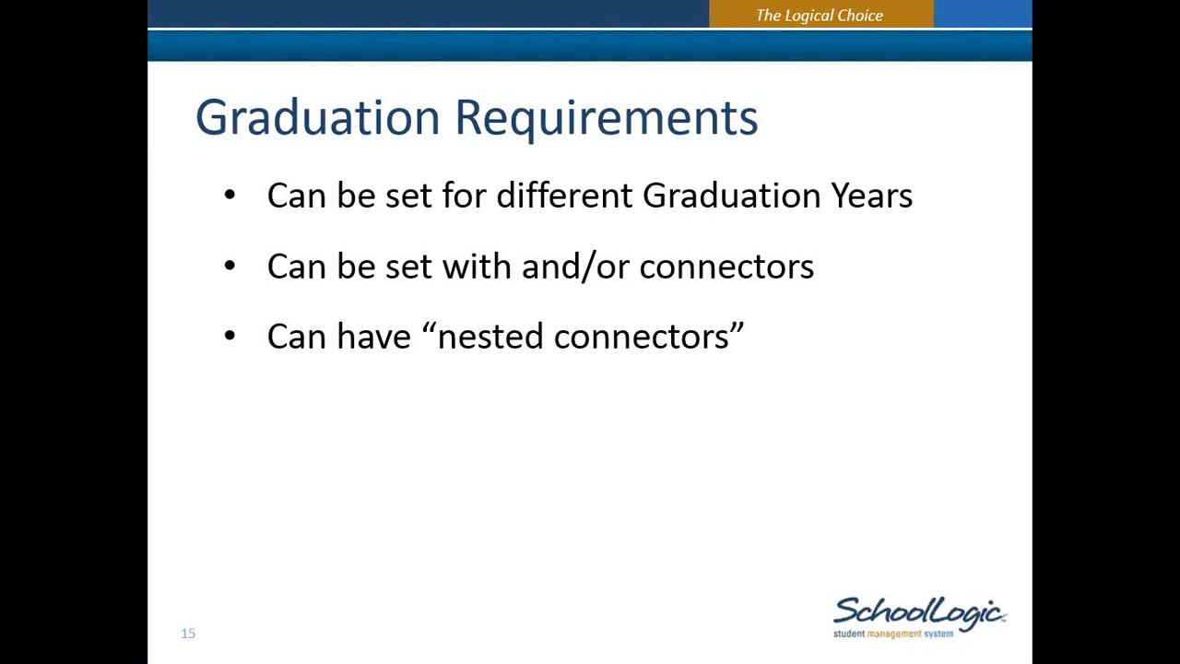
key(Right)
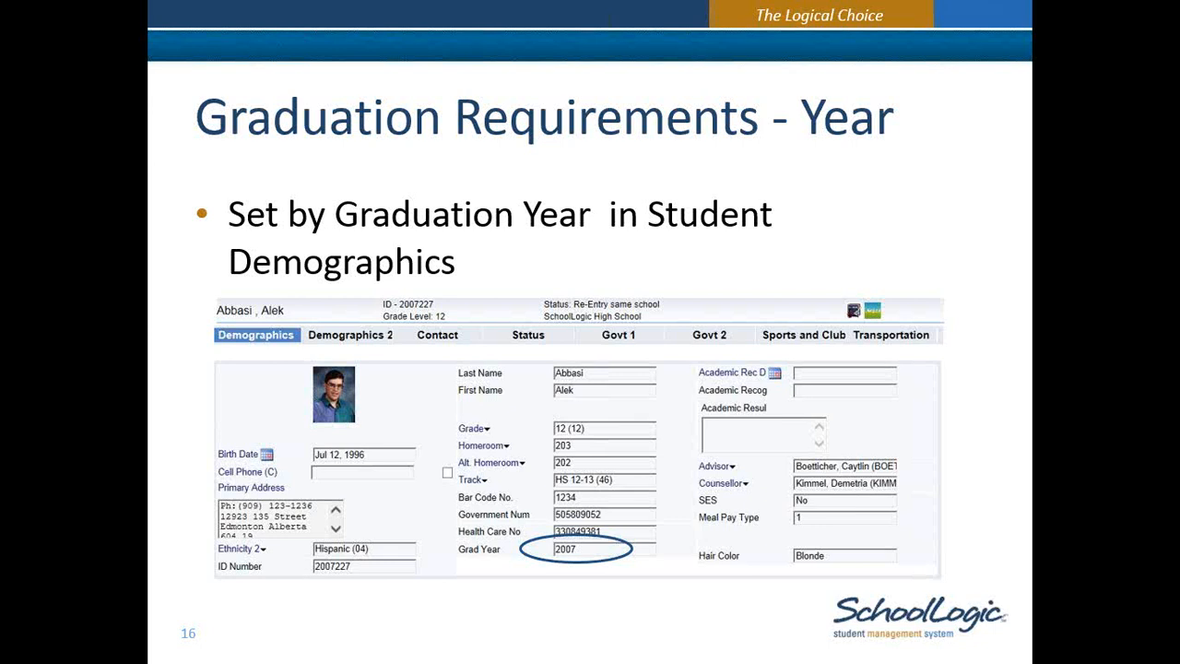
key(Right)
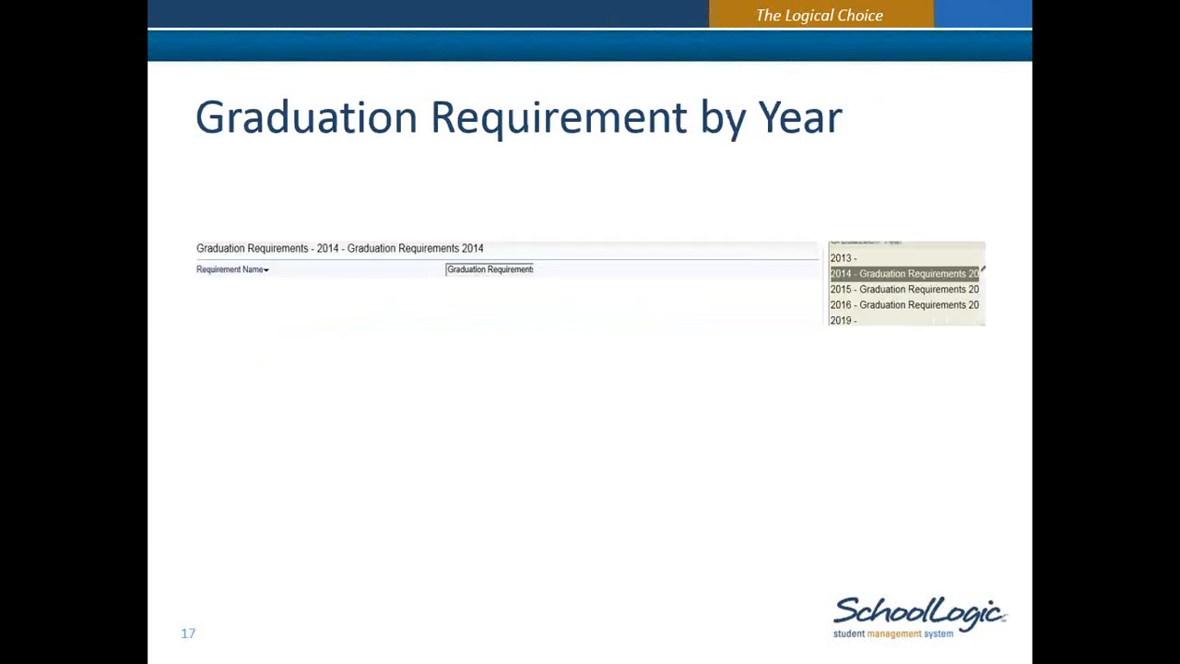
- Switch back to SchoolLogic and view the Graduation Requirements assigned to graduation years 2014, 2015 and 2016
key(alt+Tab)
mouse_move(173, 122)
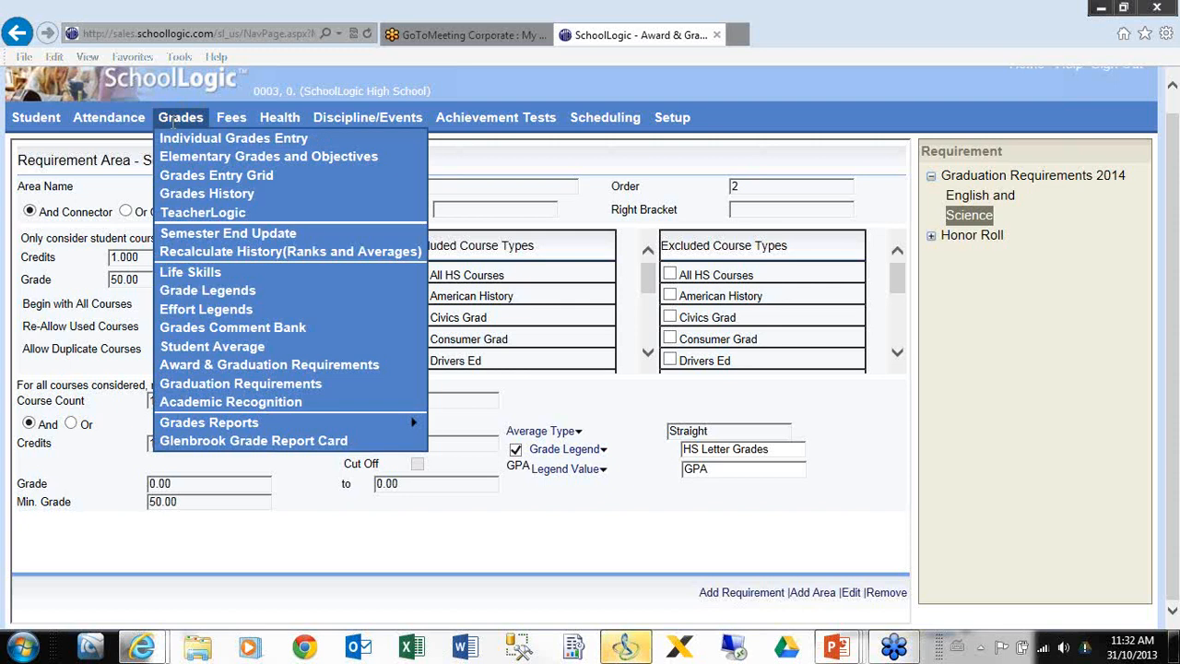
click(173, 384)
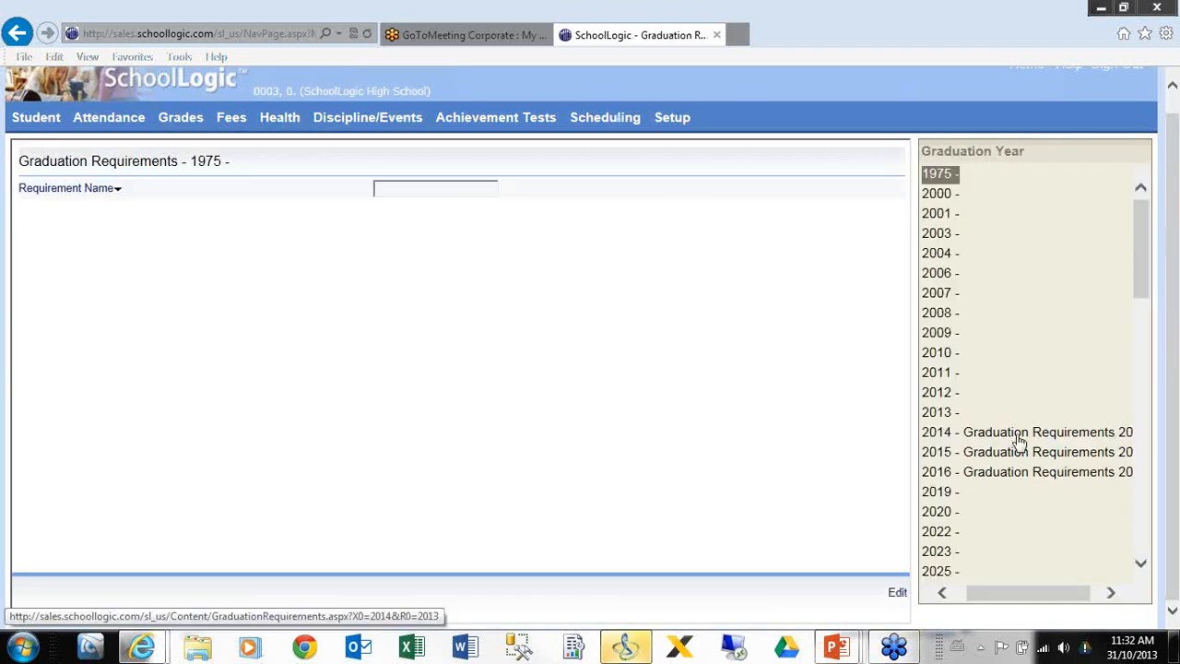
click(1020, 441)
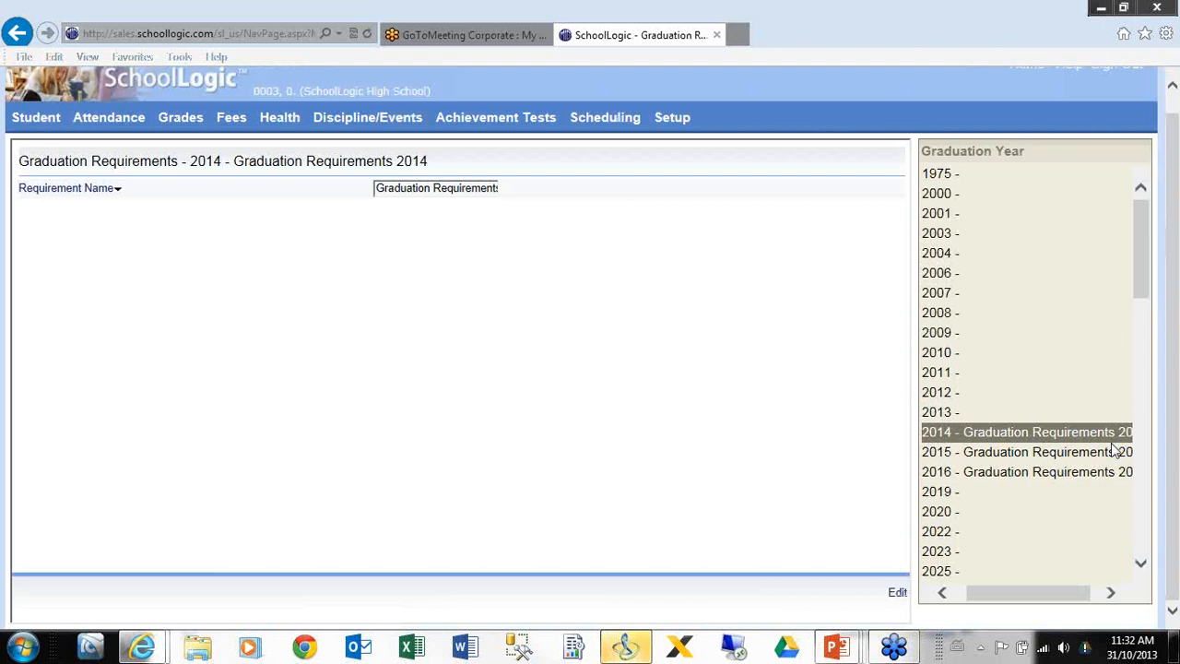
click(957, 452)
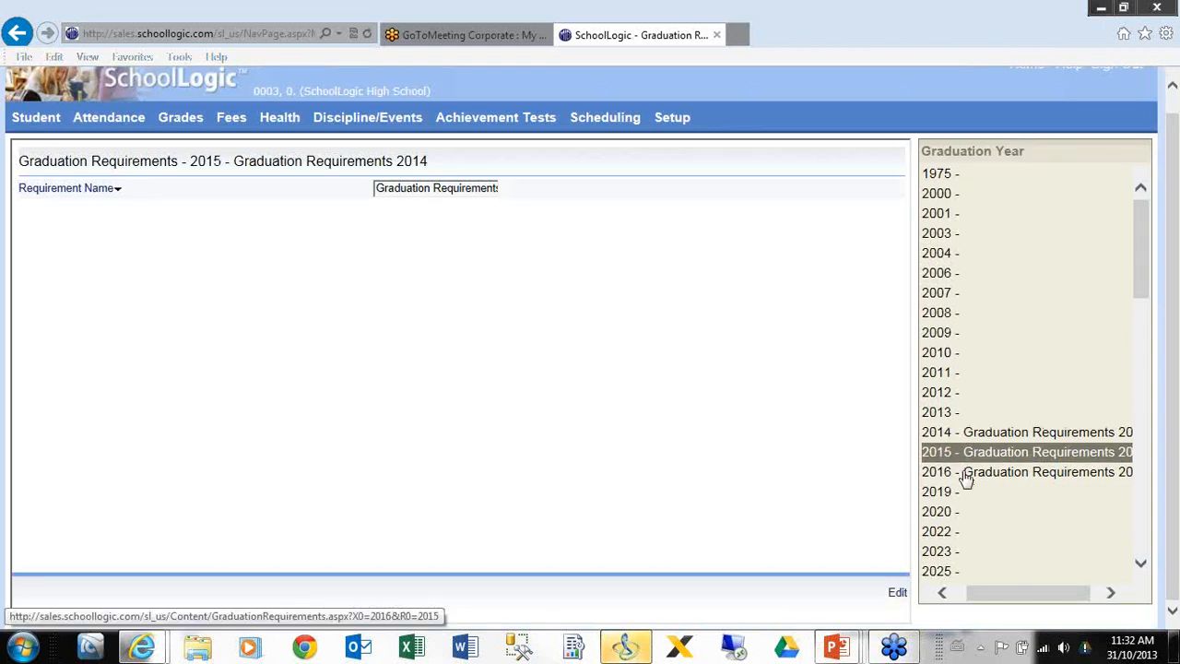
click(968, 478)
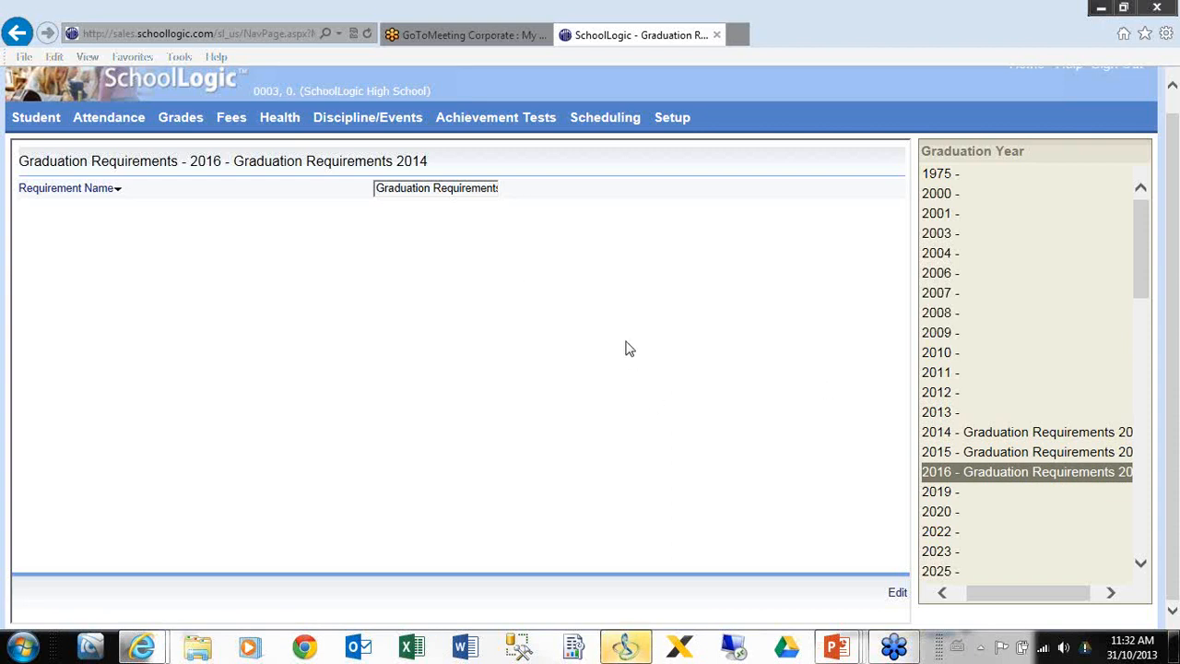
- View the Graduation Requirements 2014 definition under Award & Graduation Requirements, and look through the graduation year list under Graduation Requirements
mouse_move(184, 120)
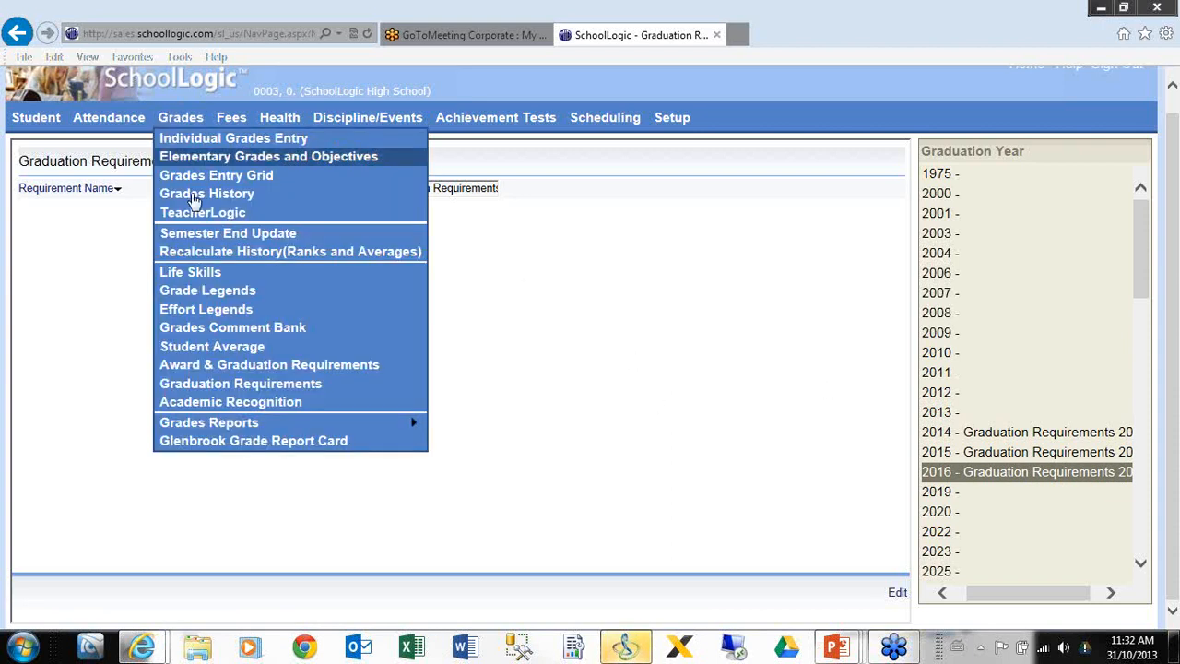
click(174, 369)
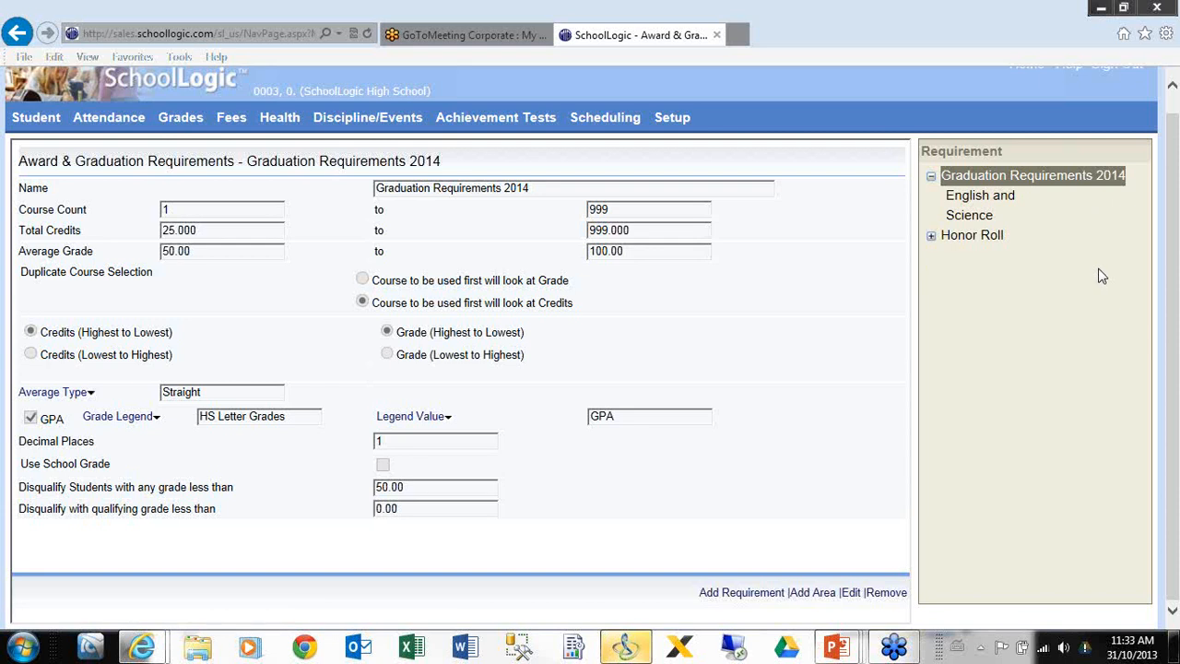
mouse_move(181, 117)
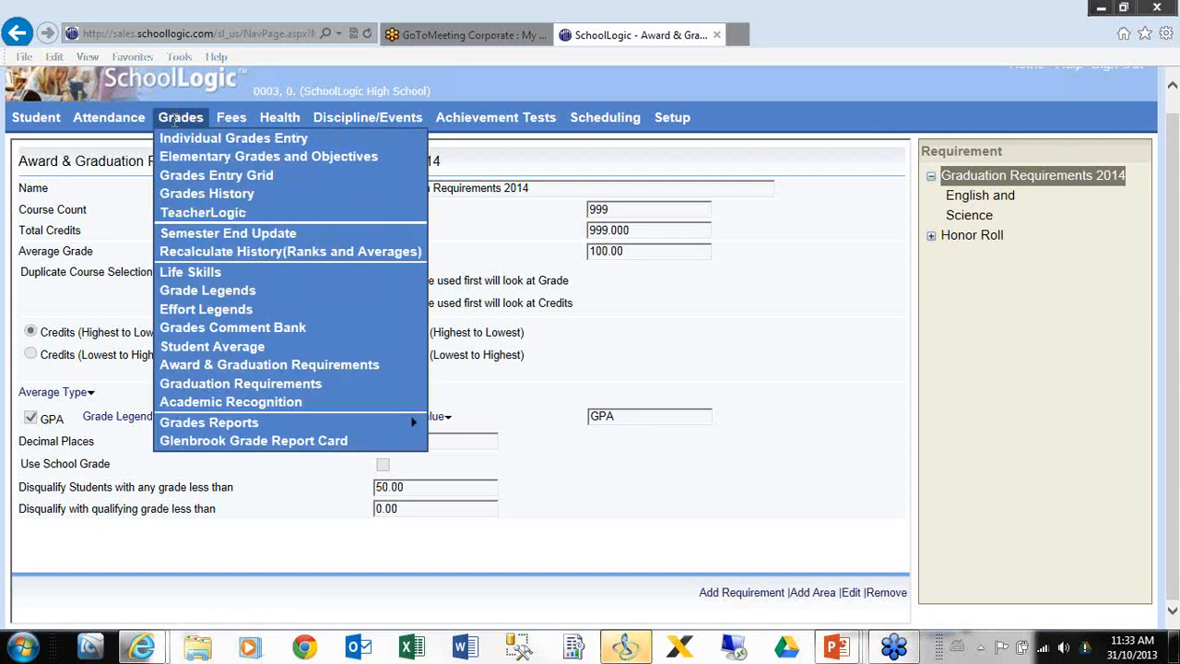
click(178, 386)
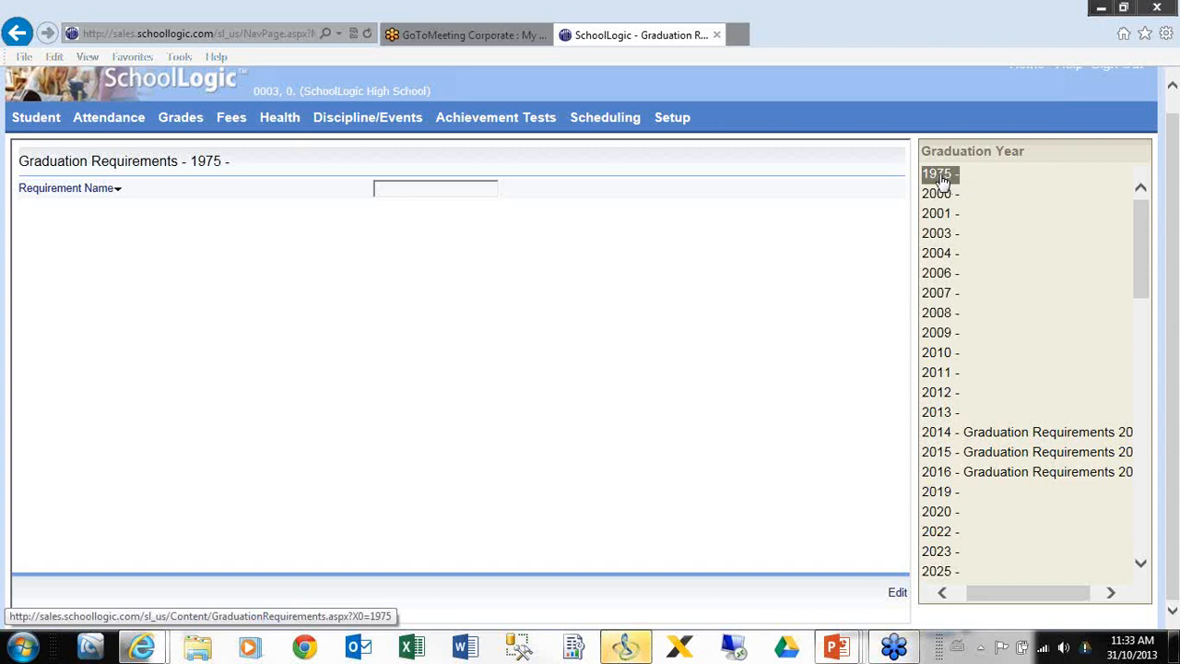
drag(1142, 277, 1173, 565)
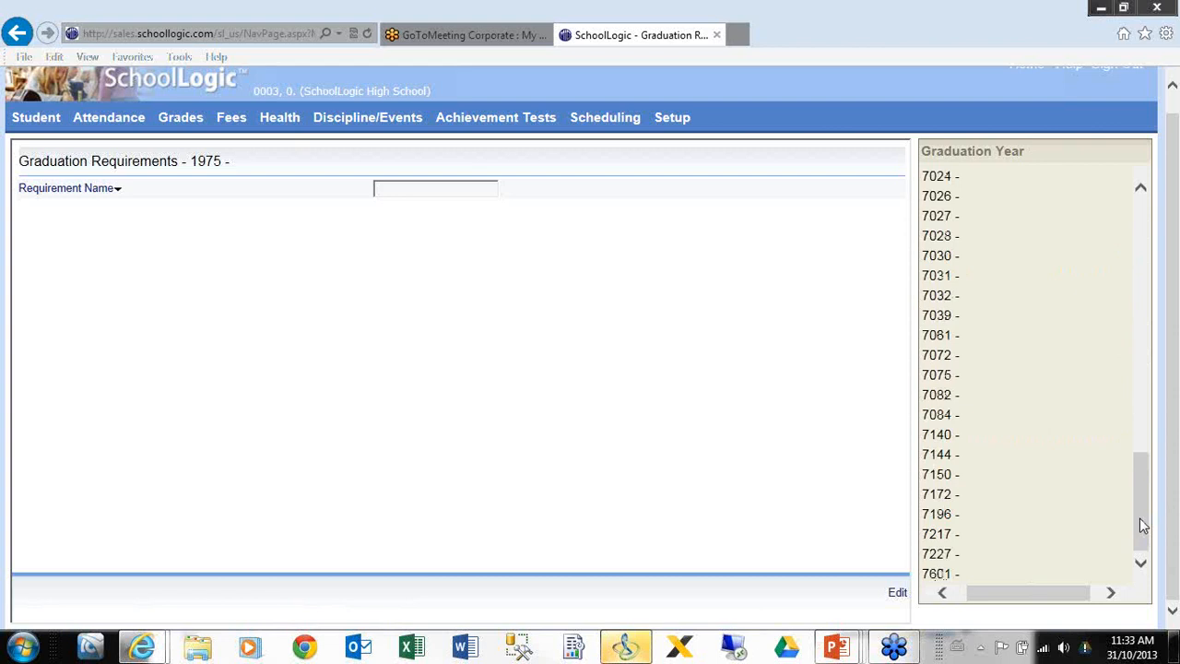
drag(1138, 519, 1115, 247)
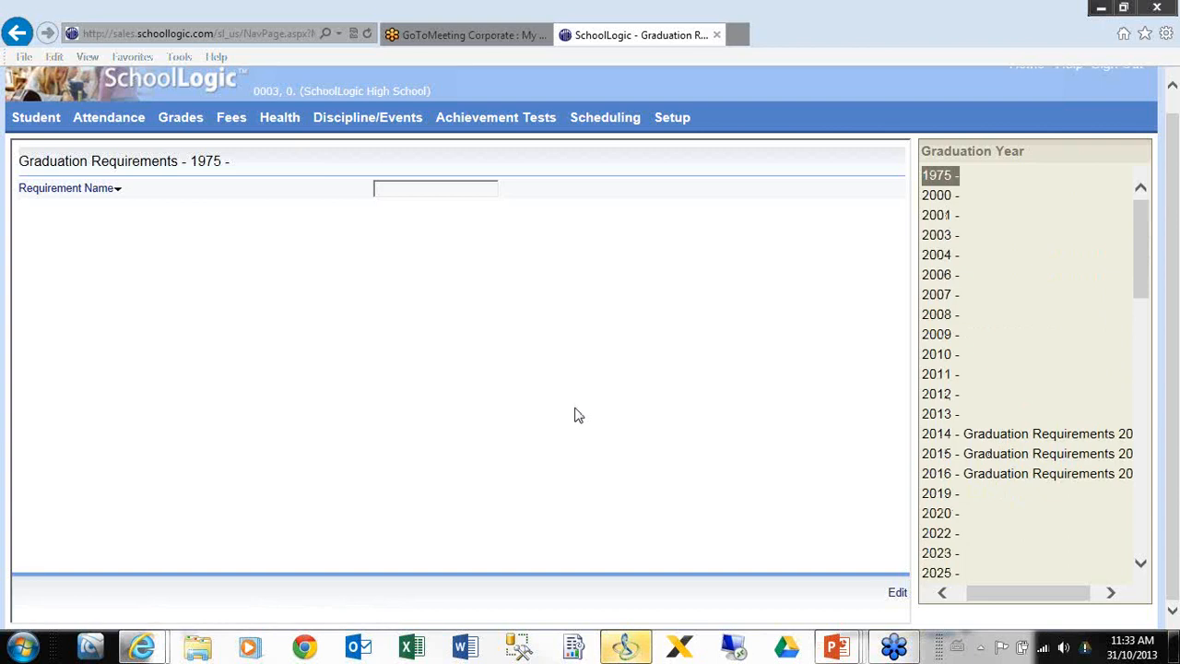
click(833, 649)
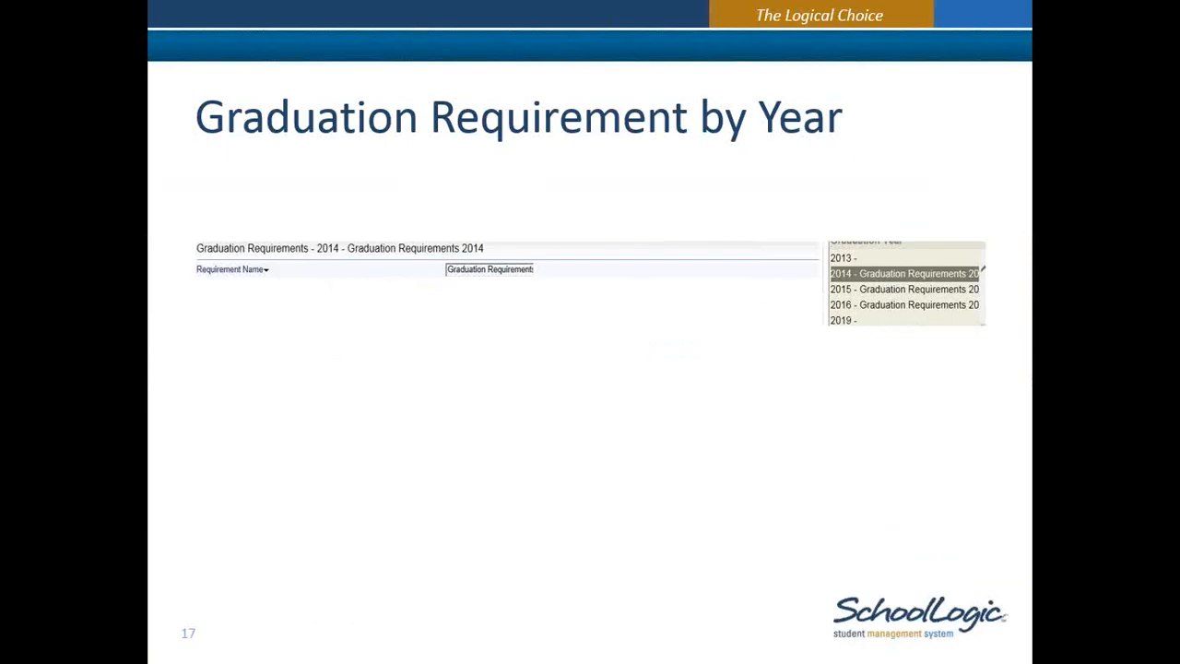
key(Right)
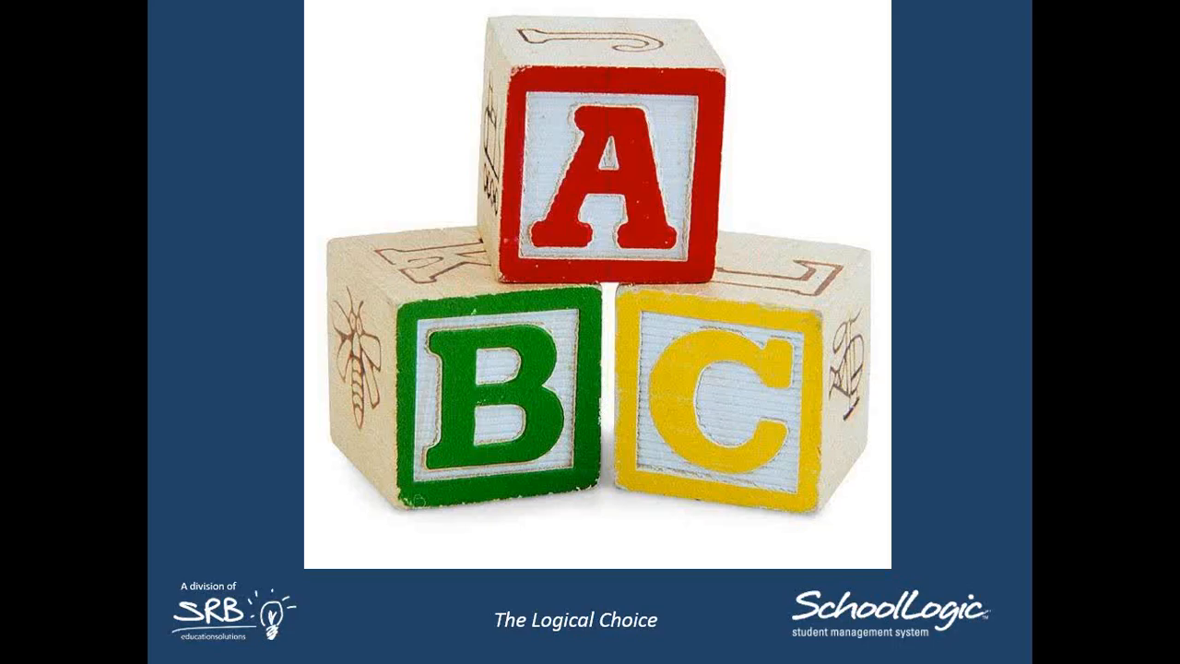
- Return to SchoolLogic and open the Graduation Requirements report from the grades reports
key(alt+Tab)
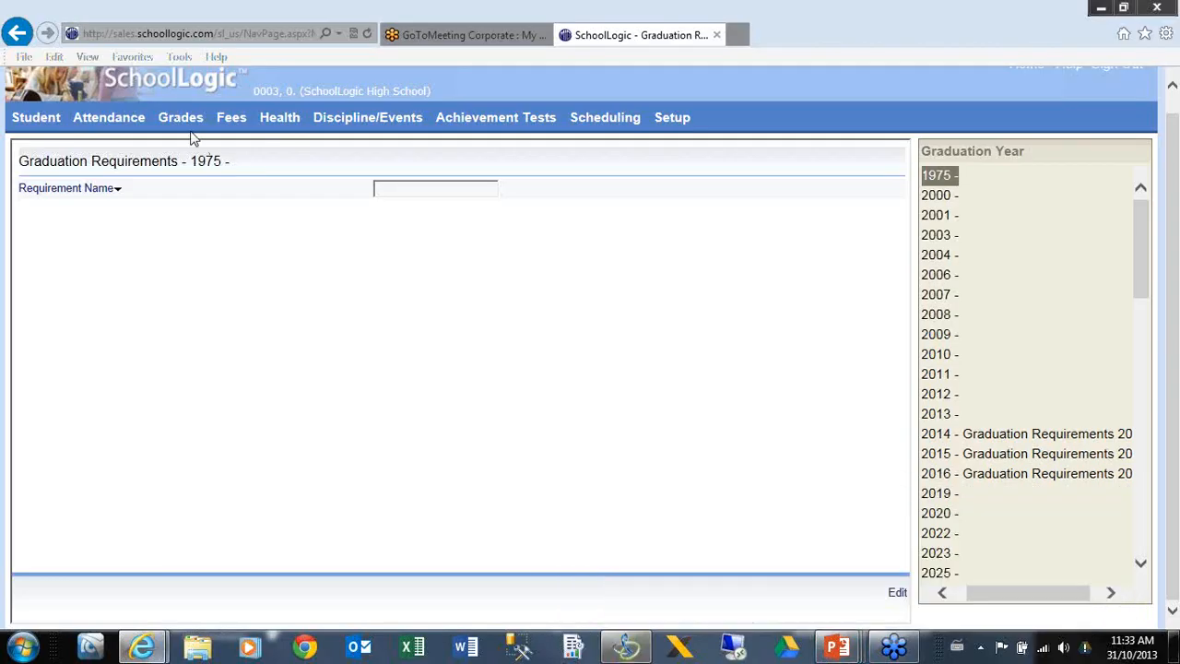
mouse_move(185, 119)
mouse_move(192, 422)
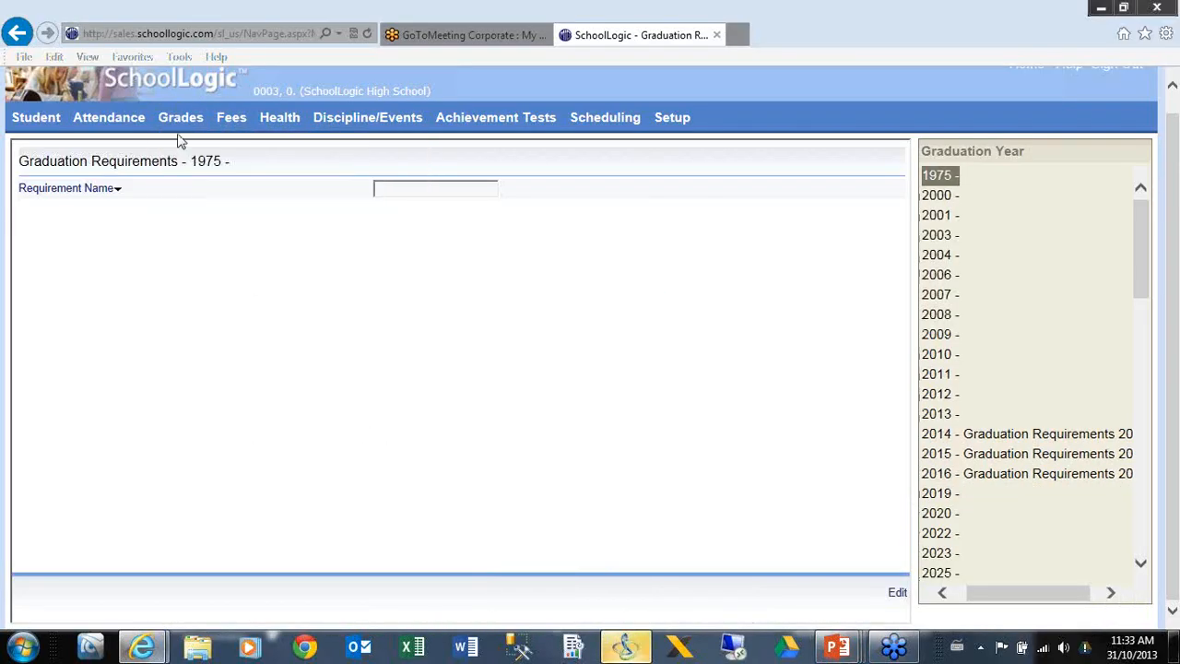
mouse_move(390, 429)
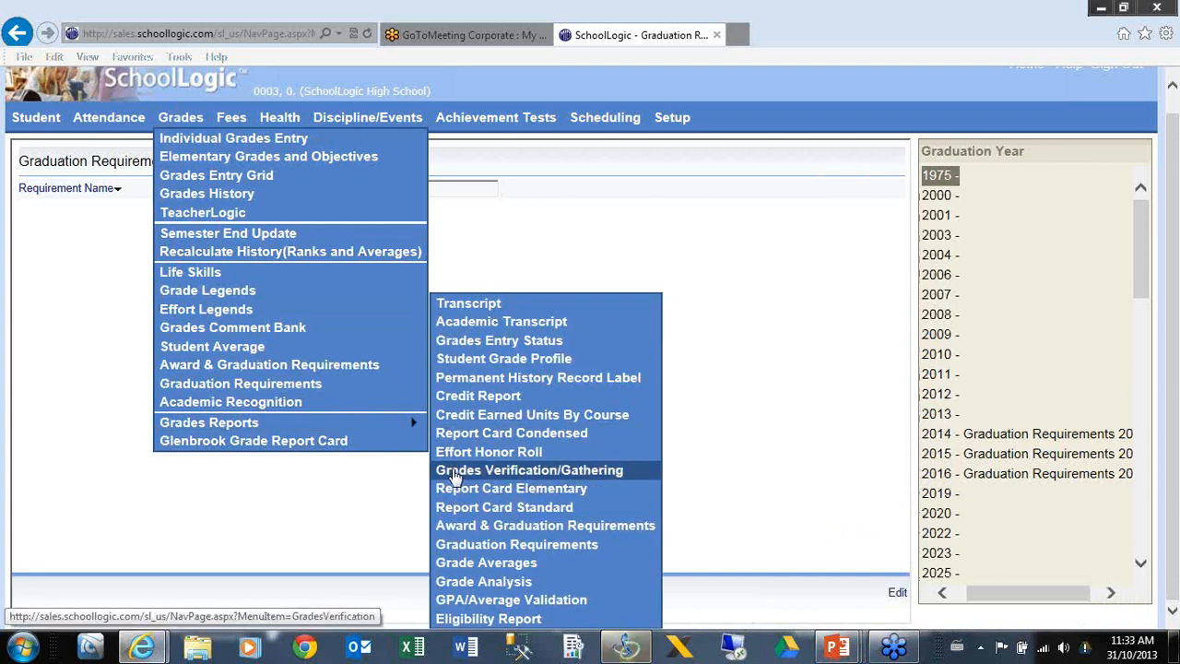
click(448, 546)
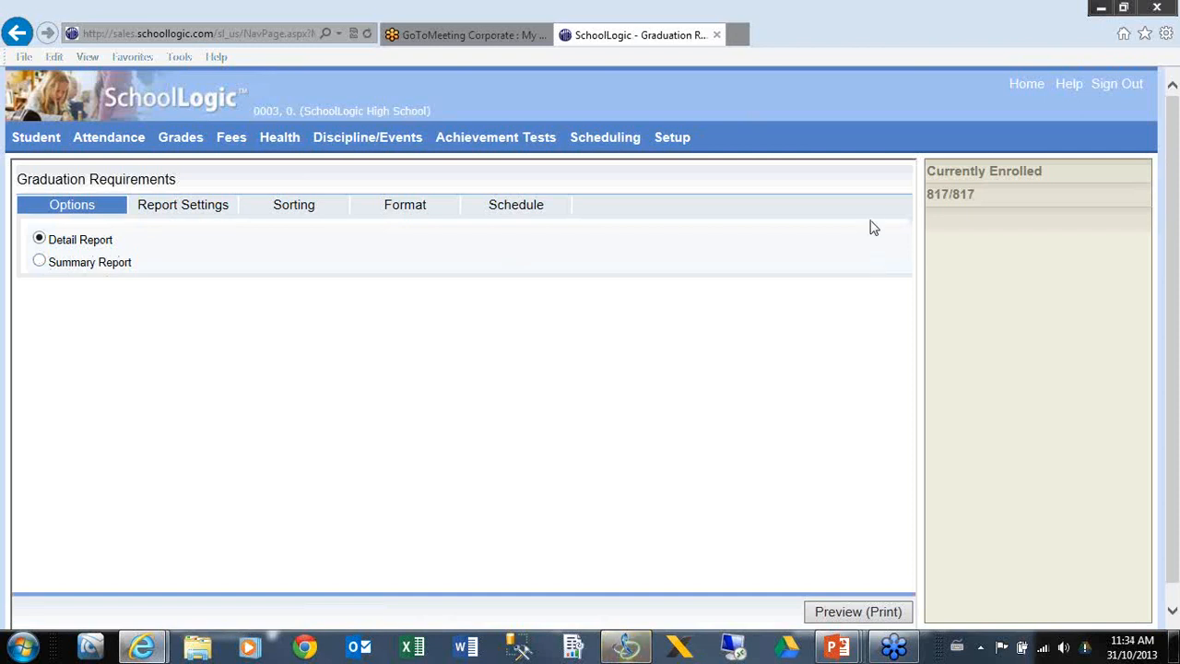
- Look at the report's student group choices and open its individual student selection, closing both dialogs without changes
click(991, 172)
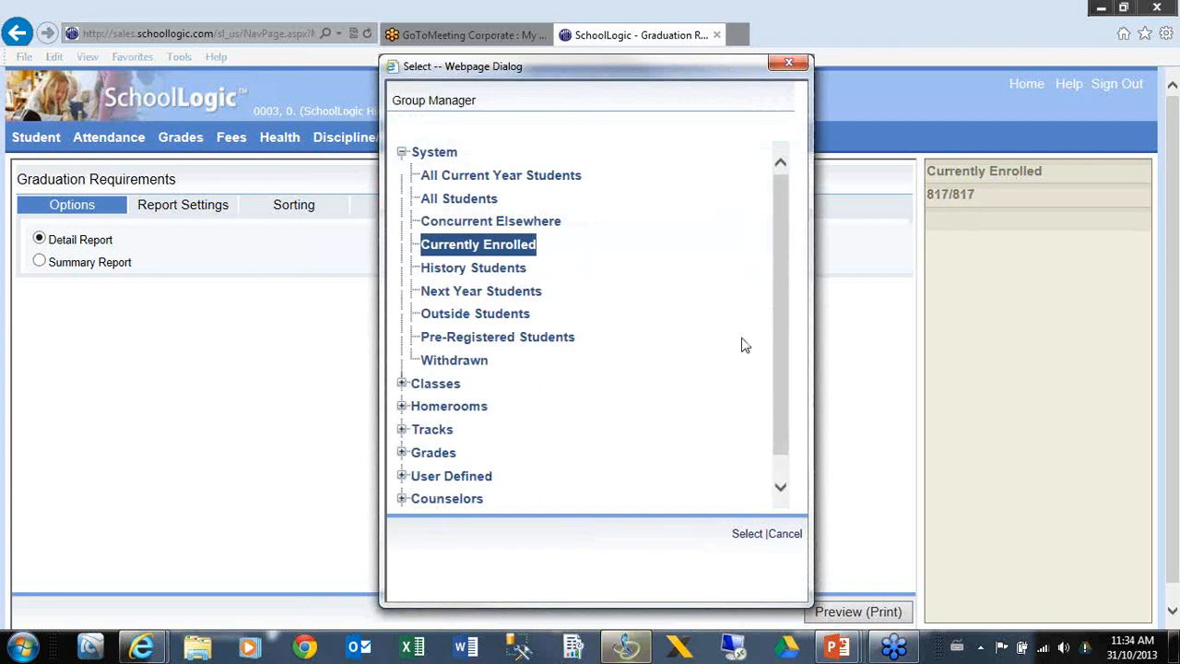
click(788, 65)
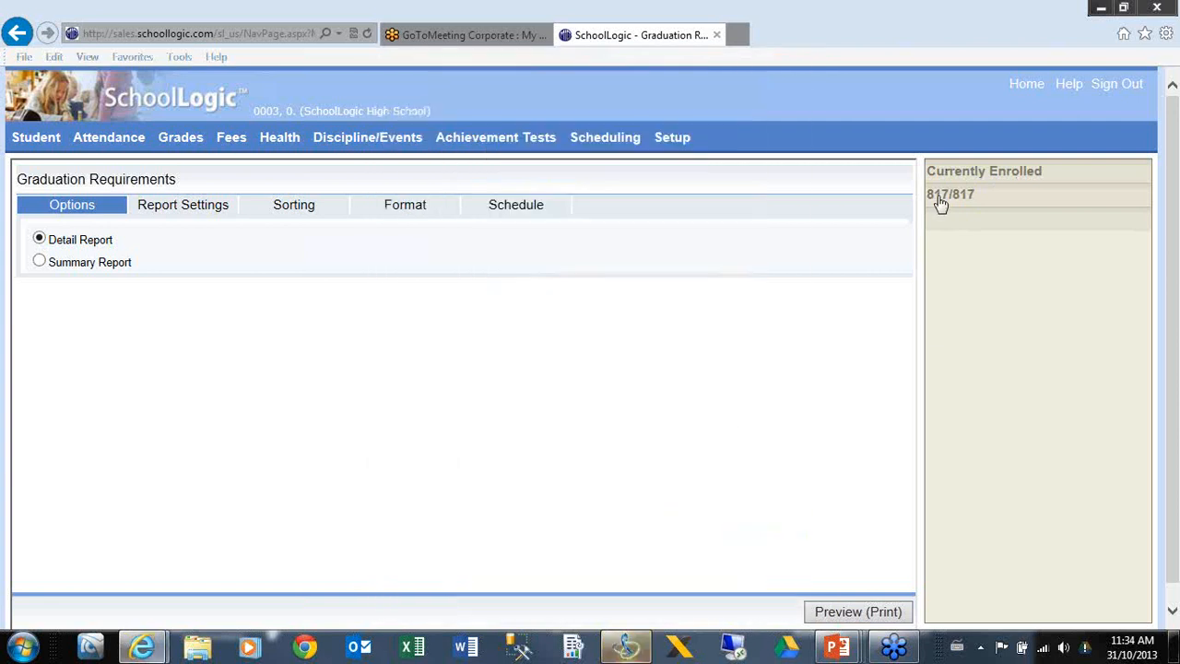
click(955, 204)
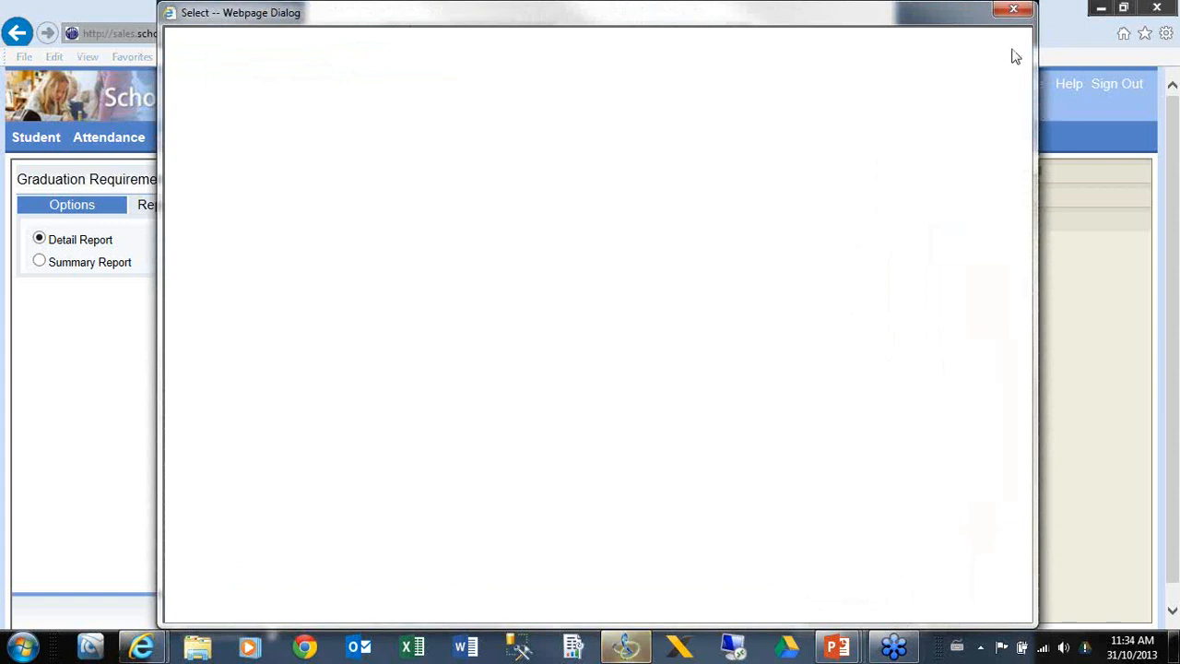
click(1017, 13)
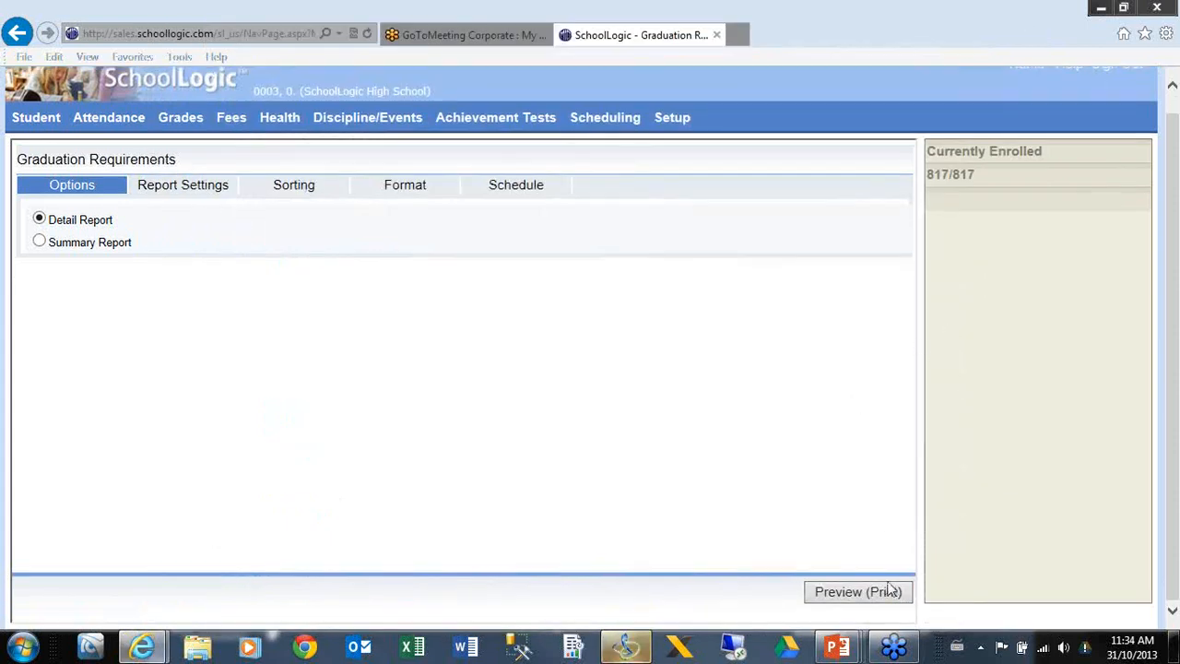
- Preview the detail Graduation Requirements report for the Currently Enrolled group and examine the students' course area requirements
click(872, 592)
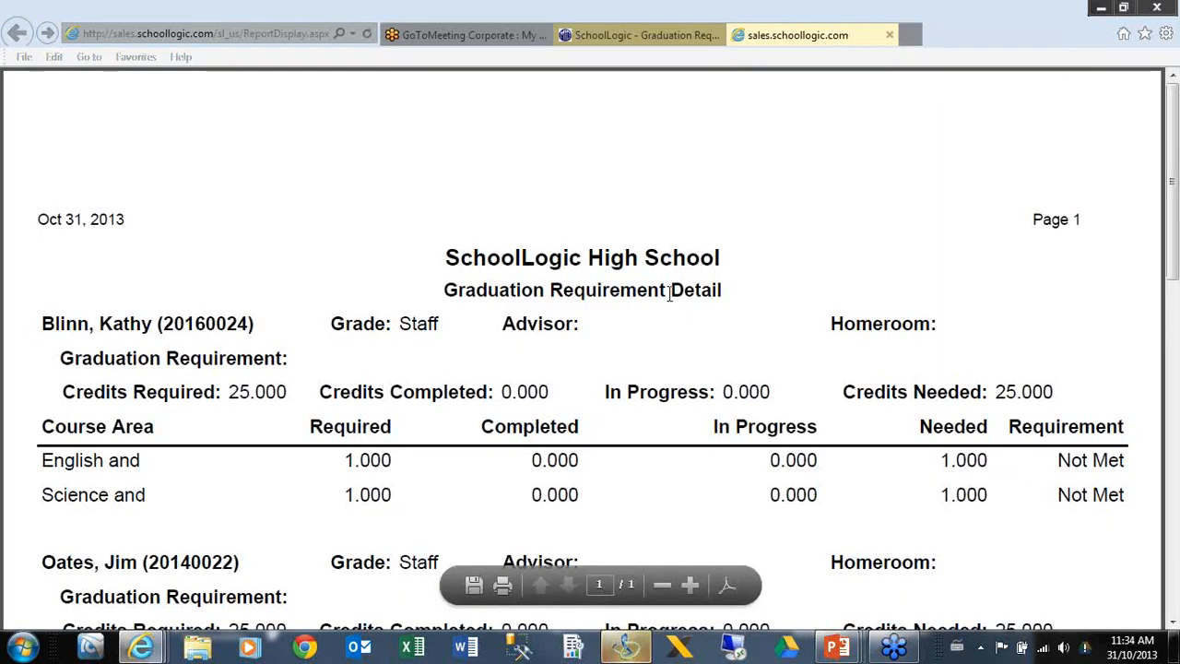
scroll(788, 298, down, 3)
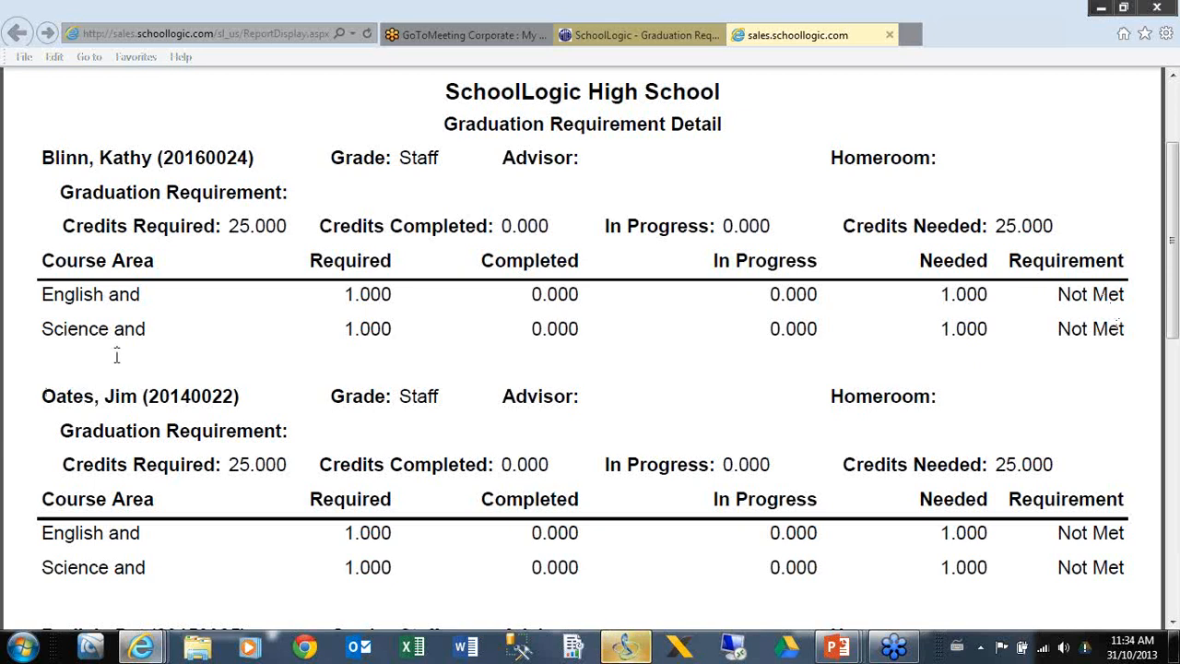
- Read through the remaining students' course area requirements in the Graduation Requirement Detail report
scroll(162, 419, down, 5)
scroll(169, 416, down, 3)
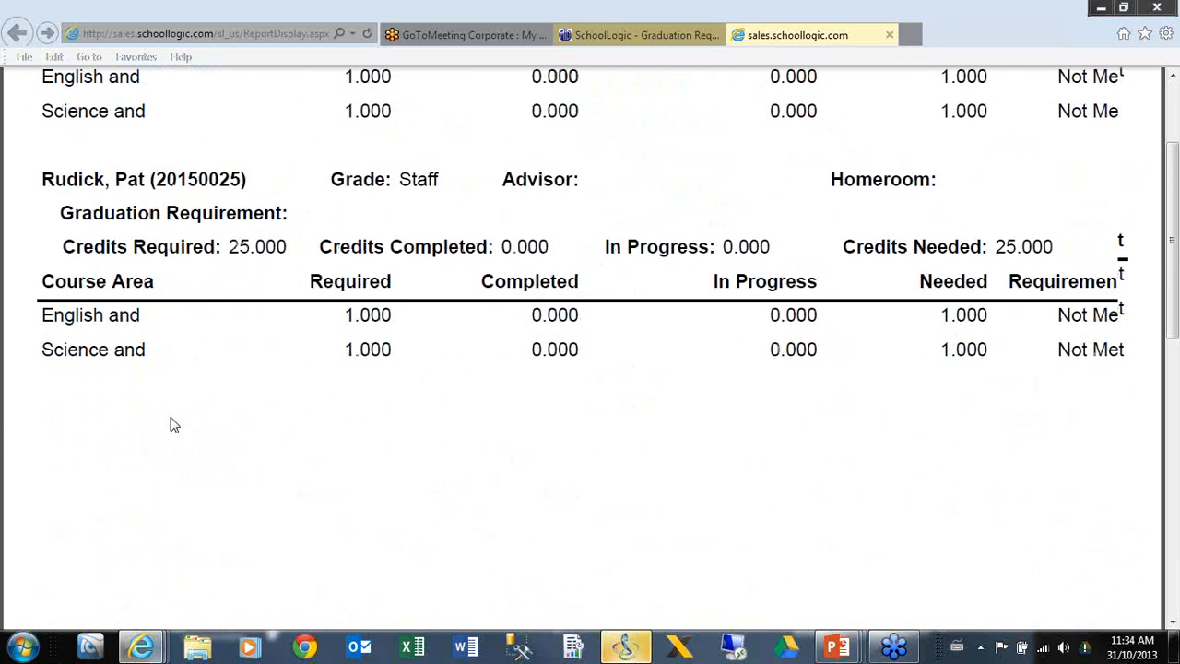
scroll(179, 400, up, 5)
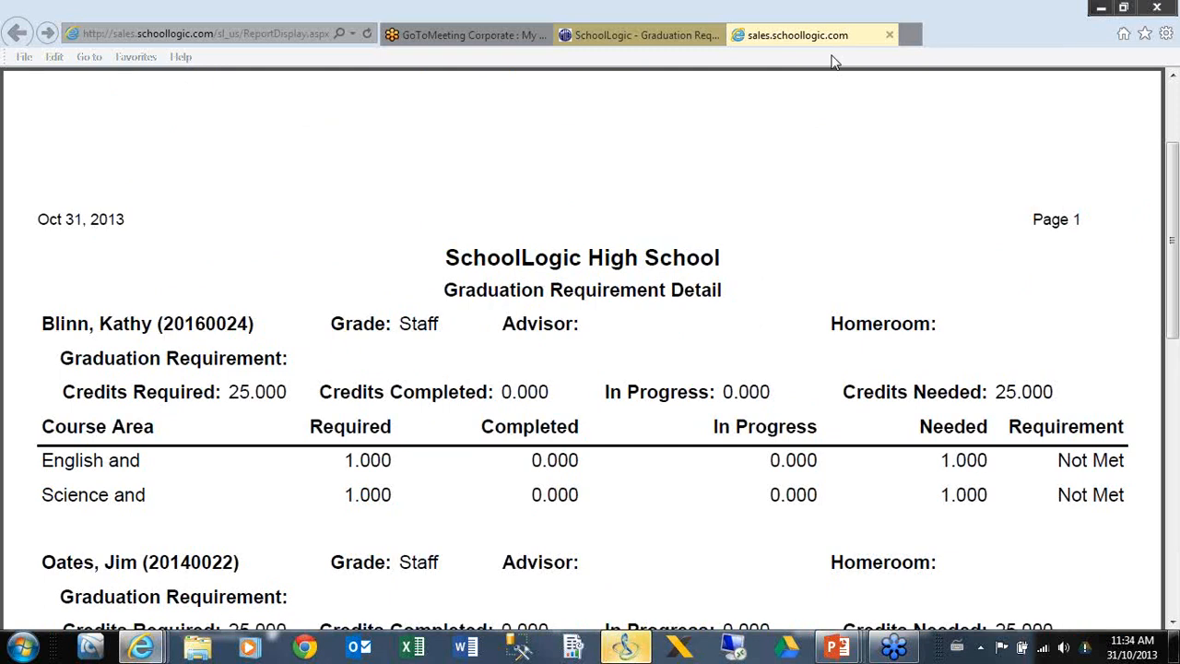
- Close the old SchoolLogic tab and load the SchoolLogic home page in place of the report from the recent addresses
click(717, 35)
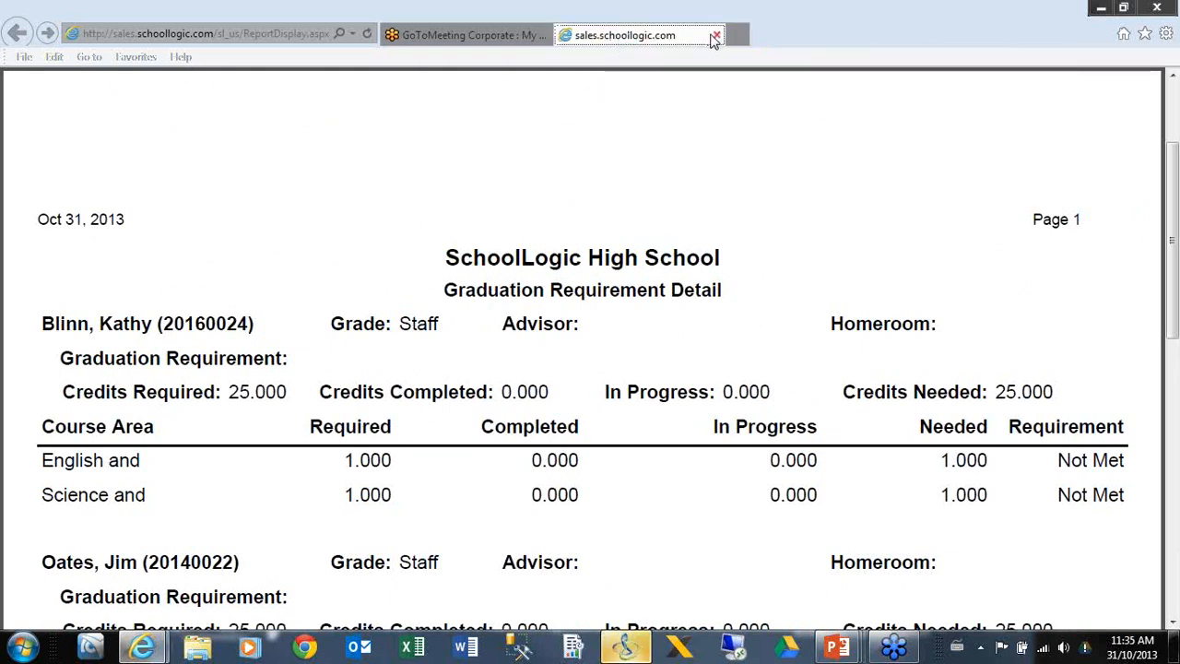
click(302, 37)
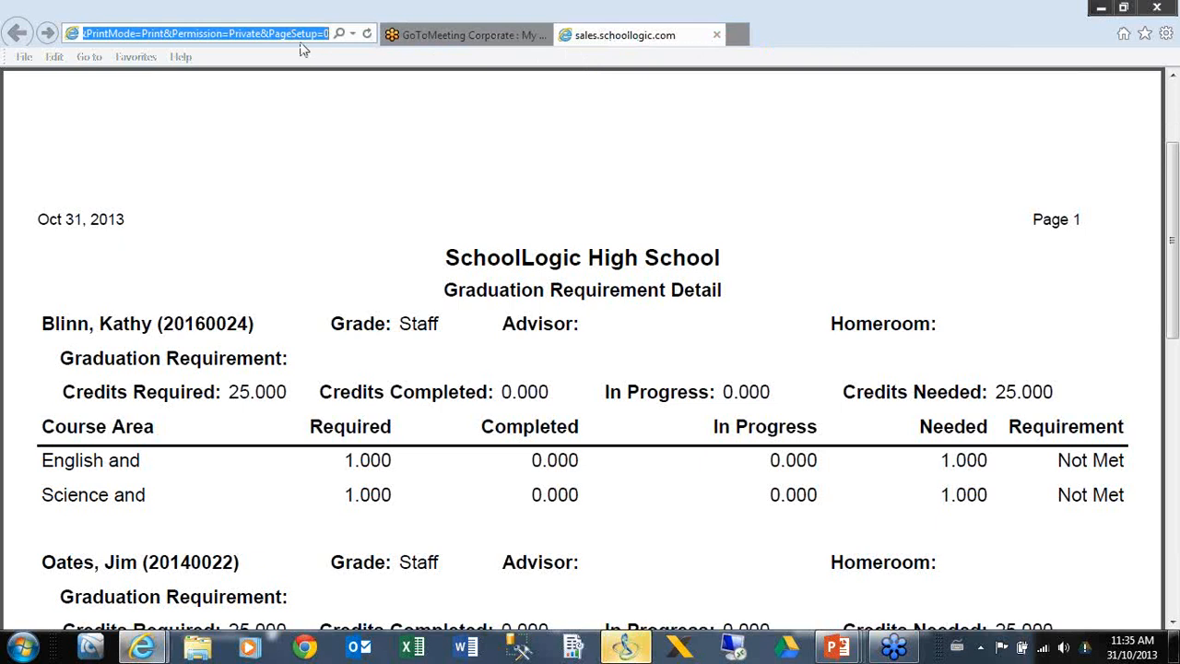
click(354, 34)
click(240, 53)
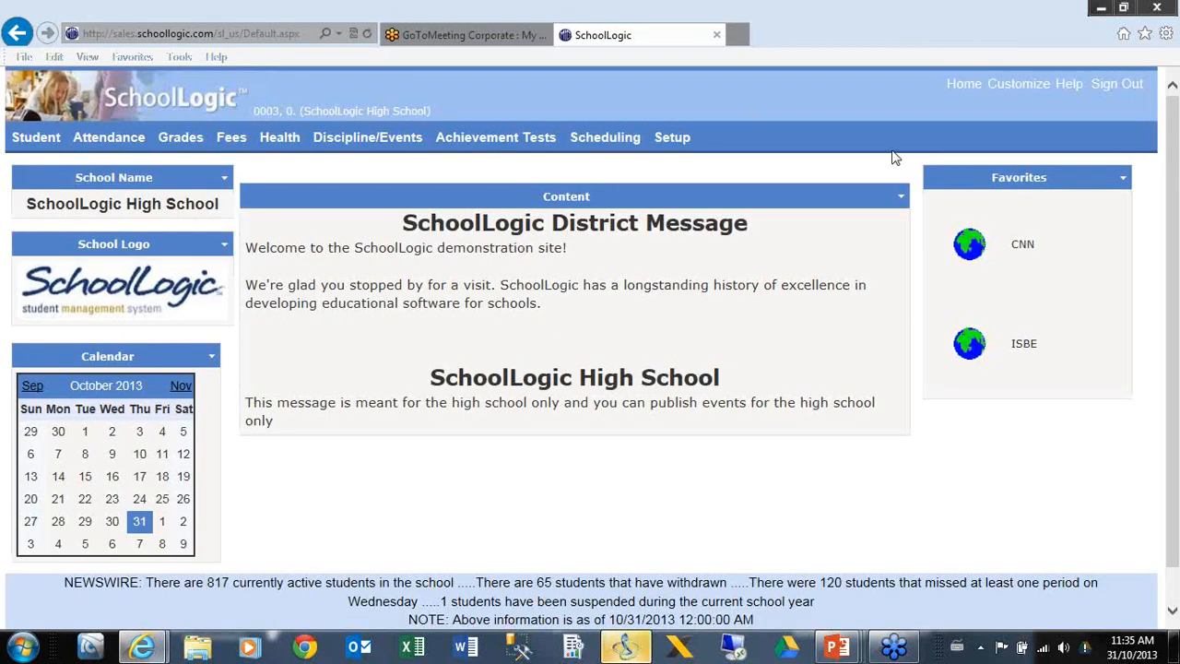
- Open the Award & Graduation Requirements report from the grades reports
mouse_move(181, 137)
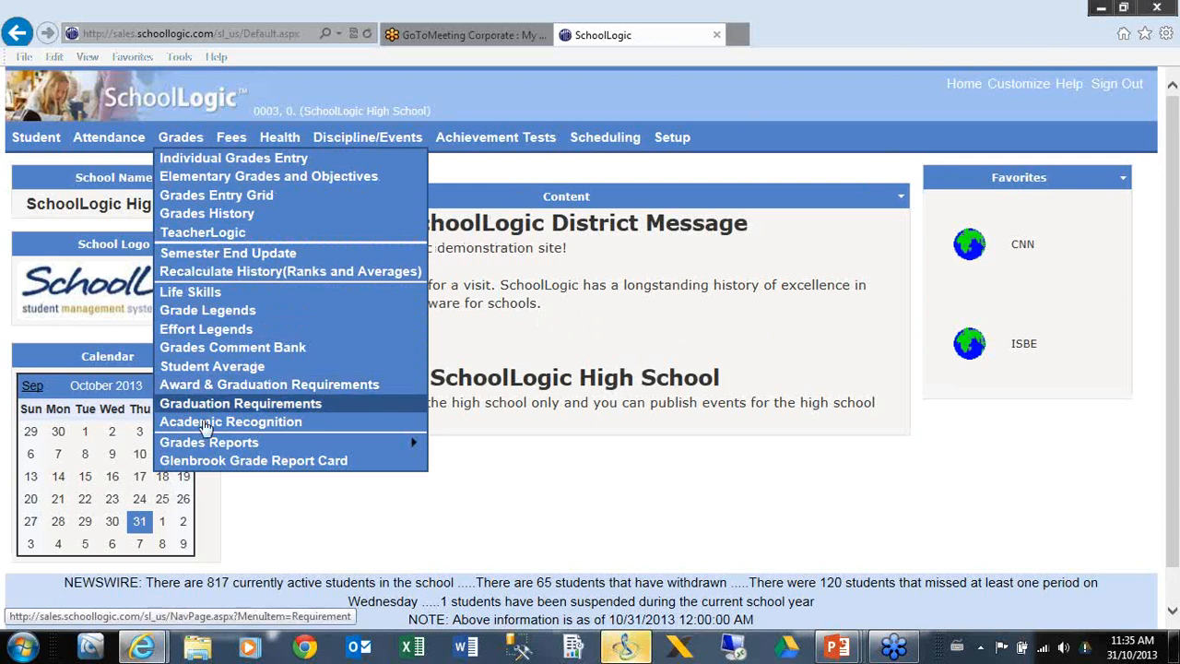
mouse_move(212, 443)
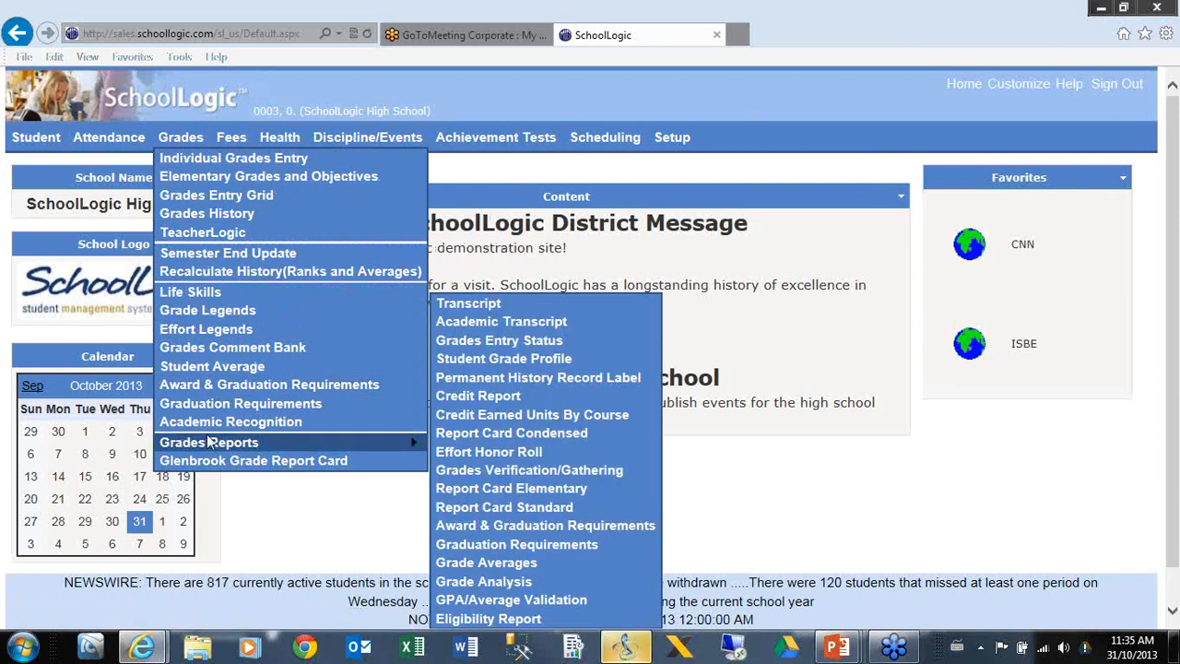
click(448, 528)
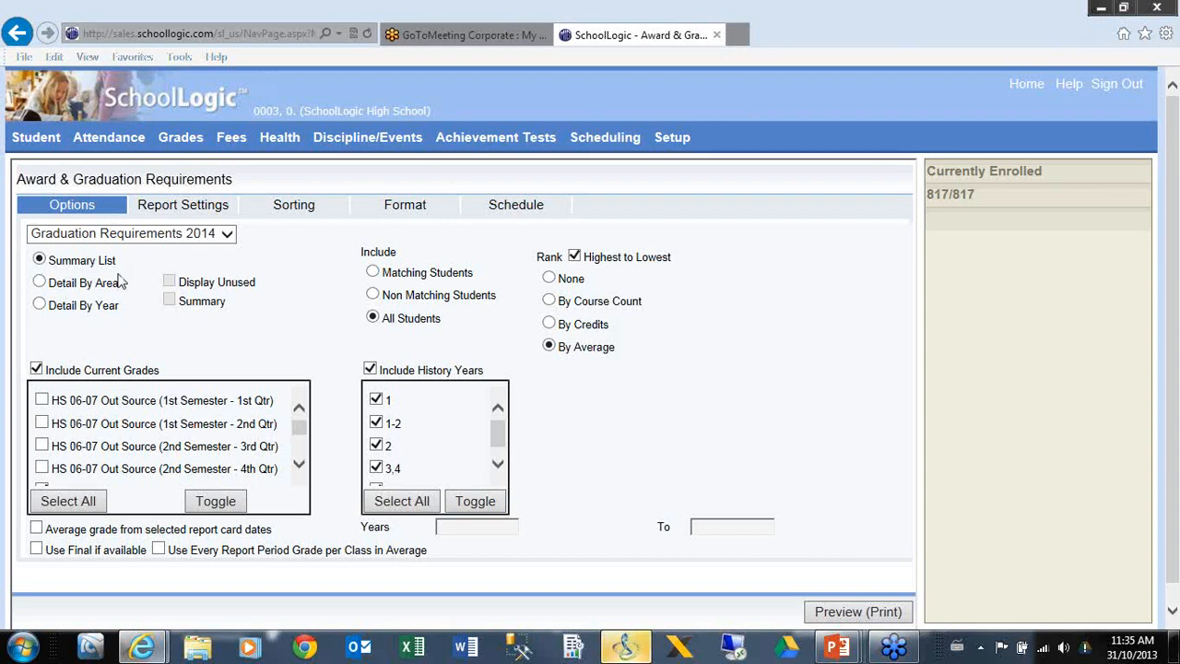
- Set the Graduation Requirements 2014 report to Detail By Year without Summary, trying Detail By Area and the Summary option along the way
click(43, 283)
click(41, 305)
click(170, 300)
click(170, 300)
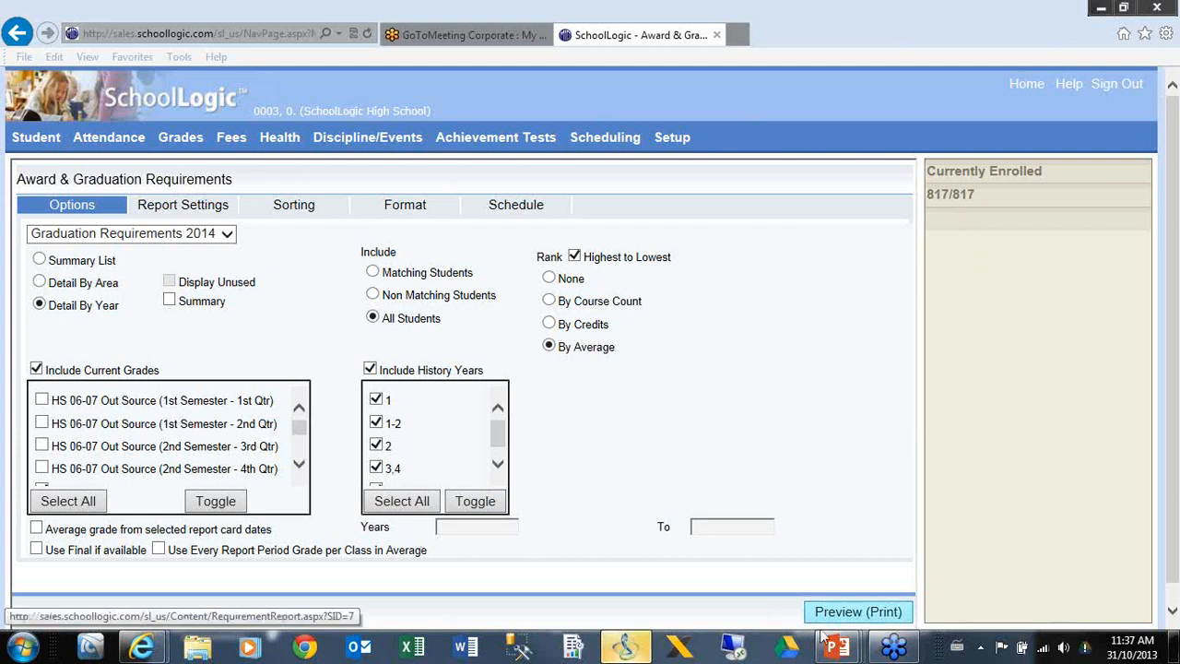
- Switch to the PowerPoint slide show of the SchoolLogic presentation
mouse_move(853, 653)
click(839, 558)
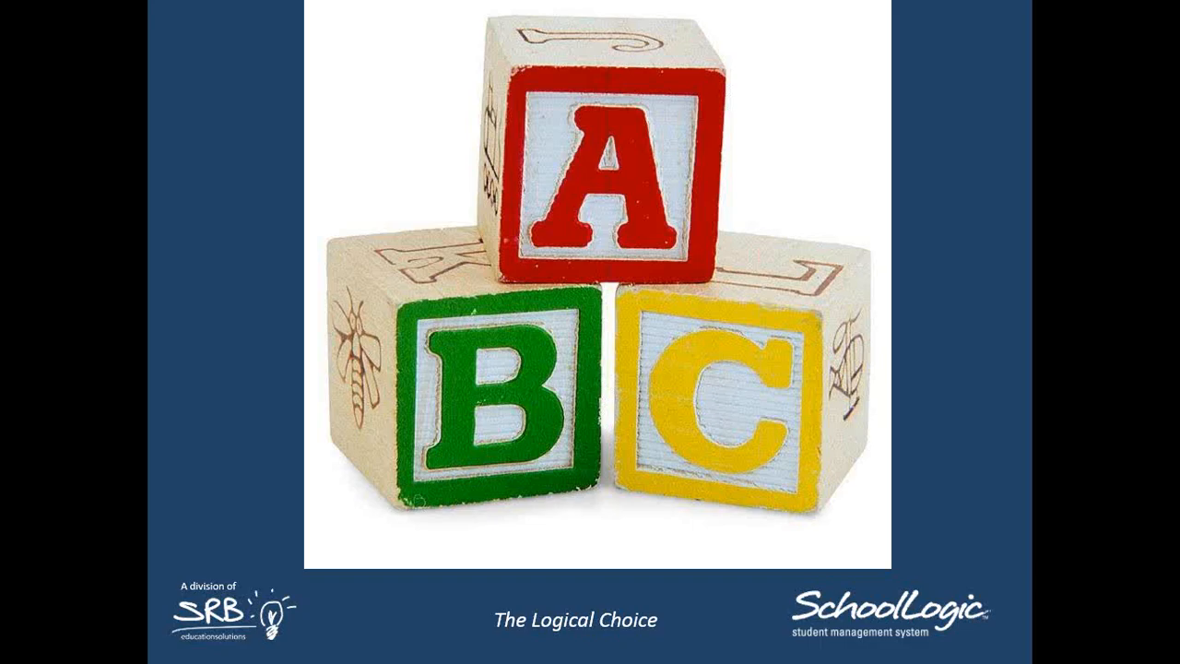